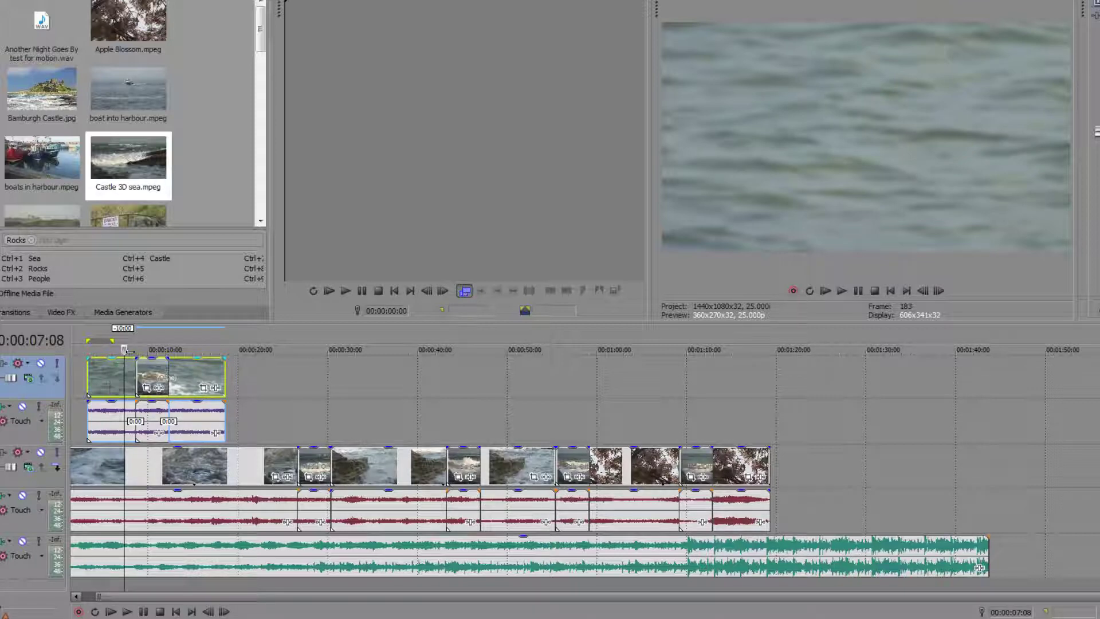
Move the playhead to 00:00:06:07 and place the short rocky-wave clip directly after the long sea clip on the upper video track
mouse_move(122, 364)
mouse_down()
mouse_move(75, 369)
mouse_move(114, 369)
mouse_up()
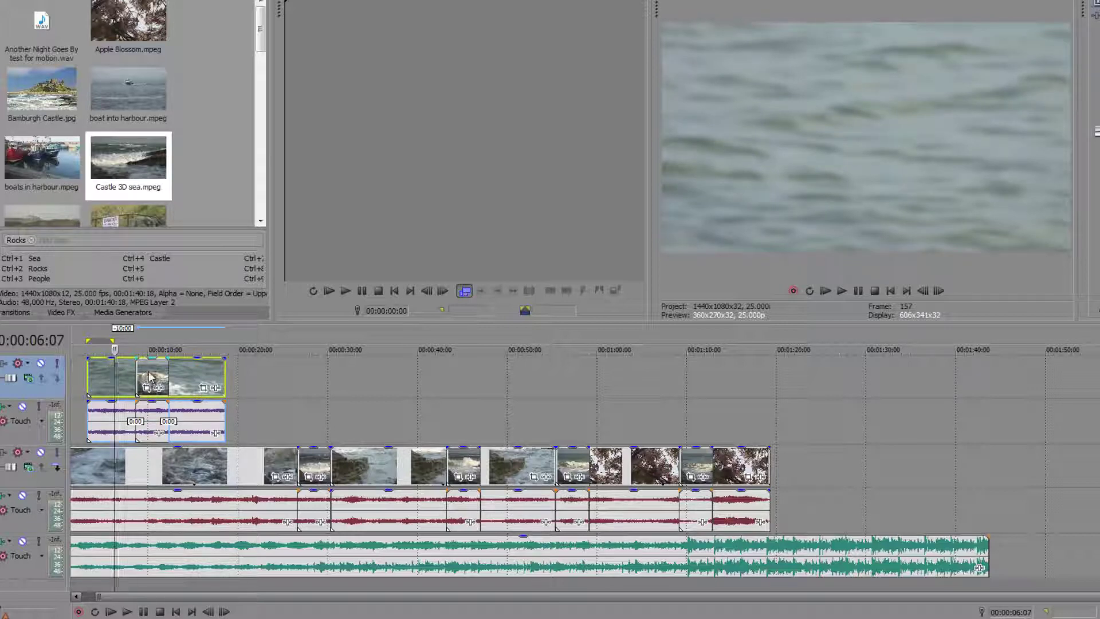
drag(149, 376, 299, 371)
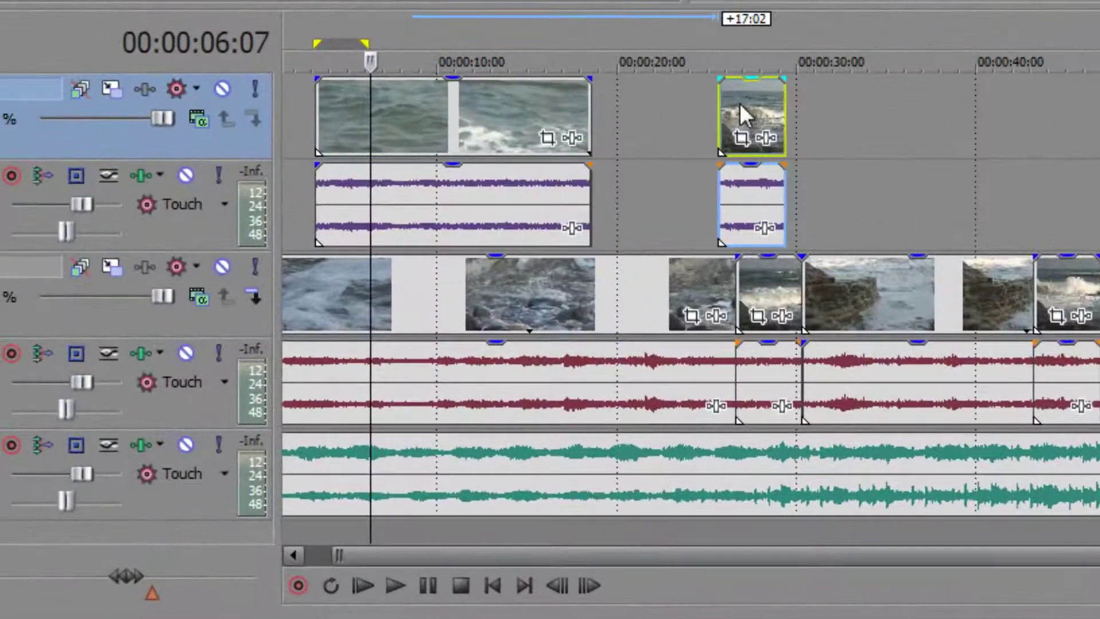
drag(740, 104, 427, 125)
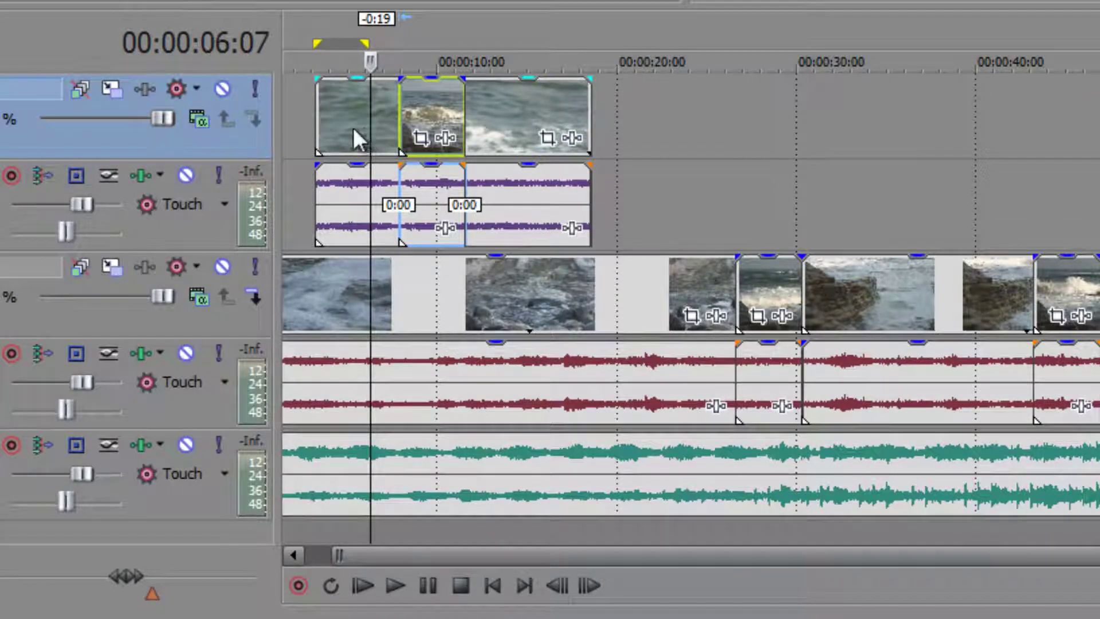
drag(424, 109, 617, 108)
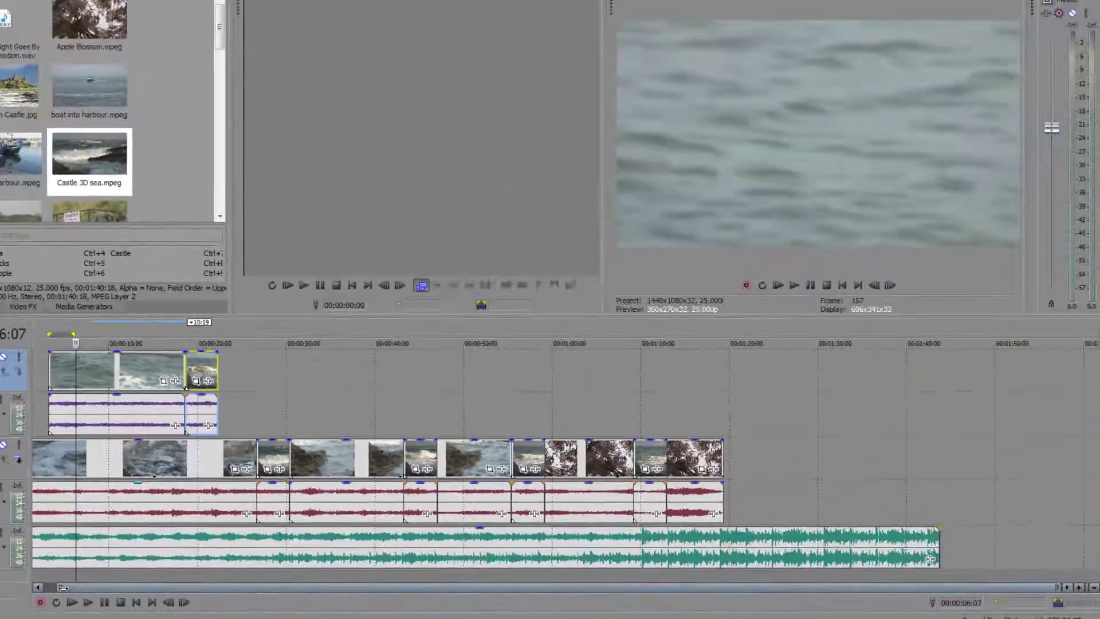
Examine the timeline from its start, then magnify it around the playhead until single frames can be distinguished
drag(62, 587, 47, 587)
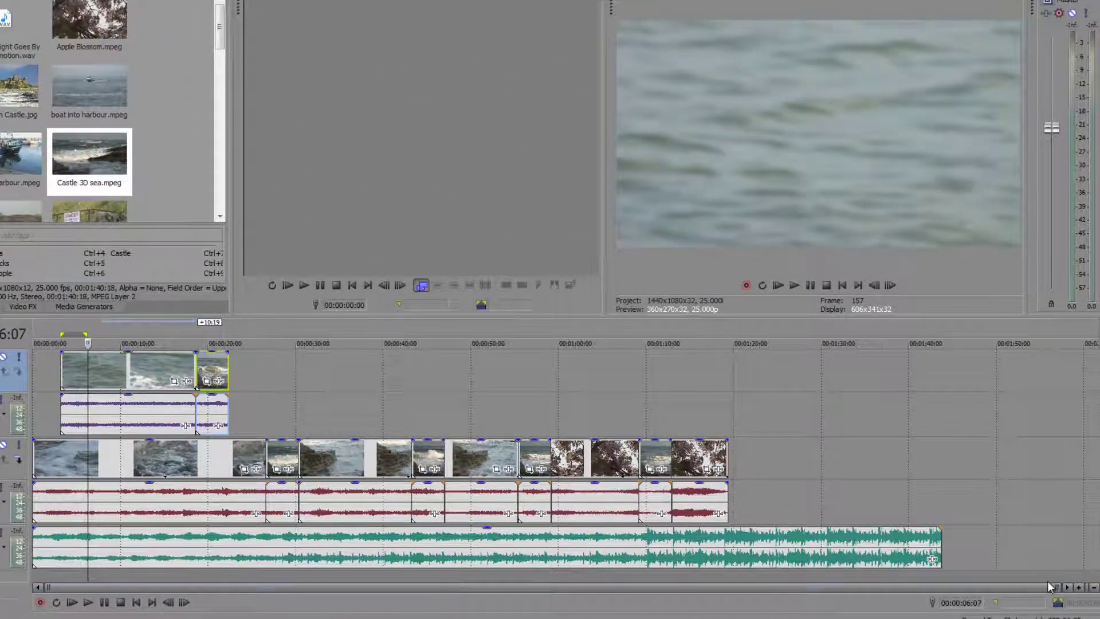
mouse_move(1047, 584)
mouse_down()
mouse_move(100, 602)
mouse_move(1058, 569)
mouse_up()
click(1079, 589)
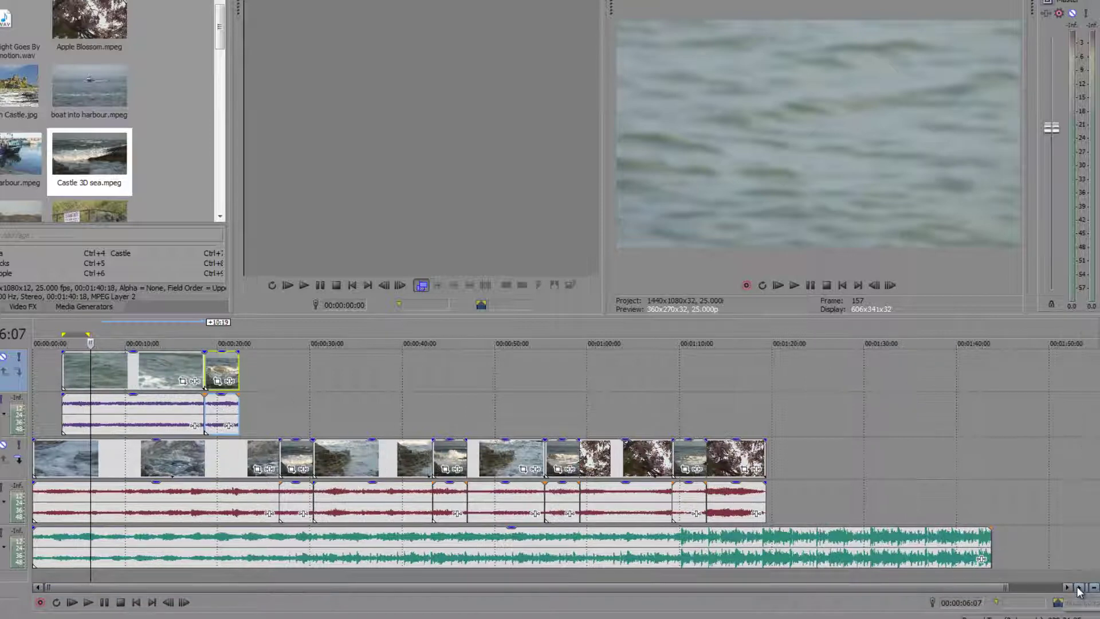
click(1079, 589)
click(1079, 589)
click(1080, 589)
click(1079, 589)
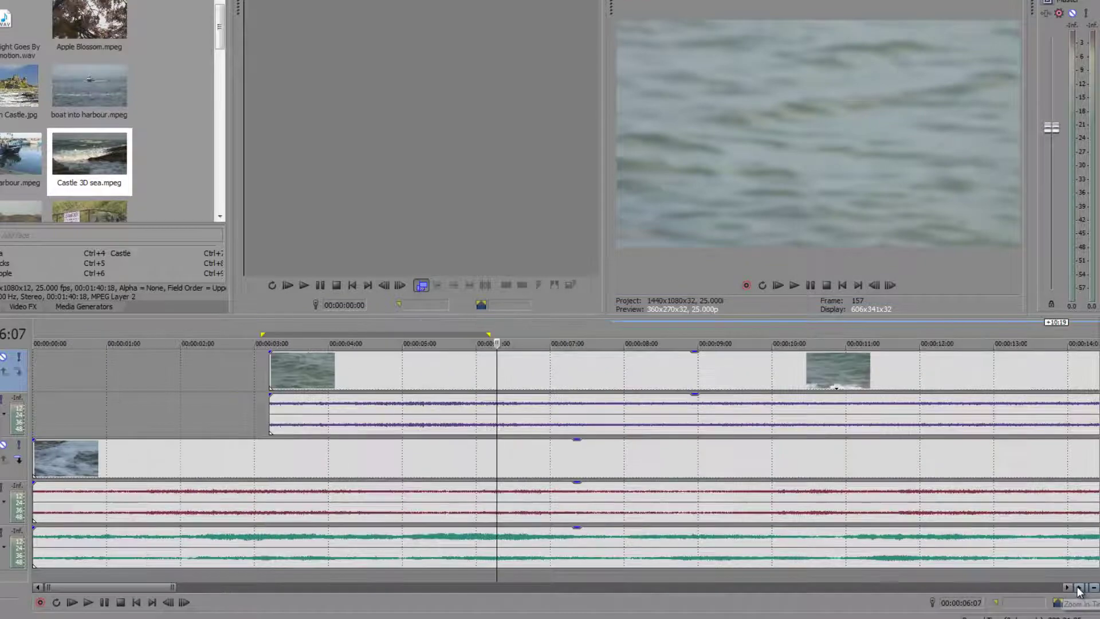
click(1079, 589)
click(1079, 589)
click(1079, 589)
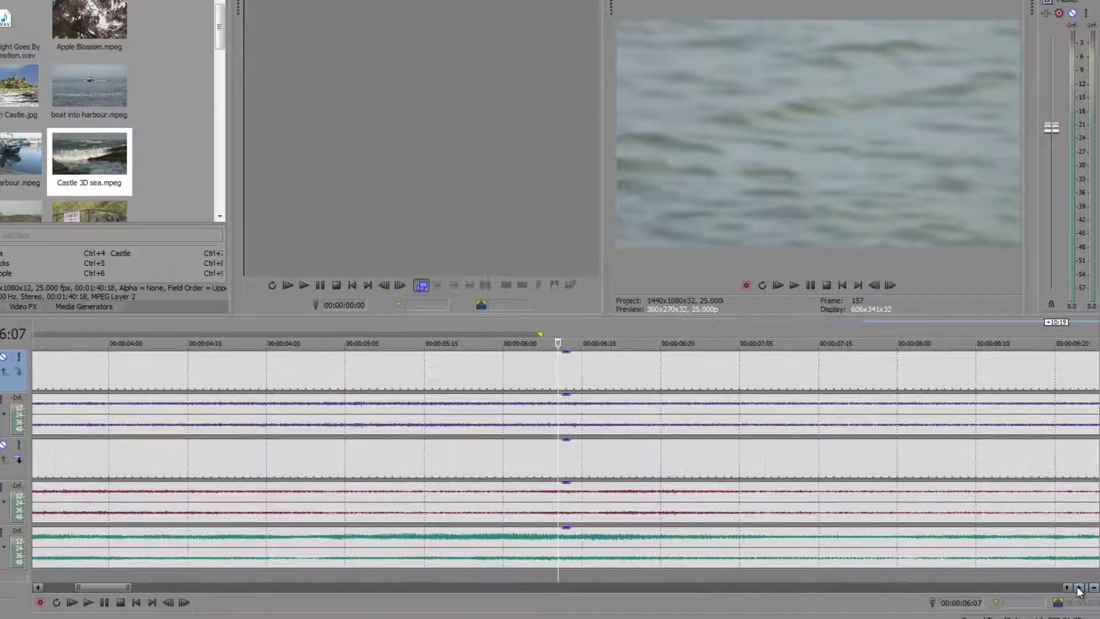
click(1079, 589)
click(1079, 589)
click(1079, 589)
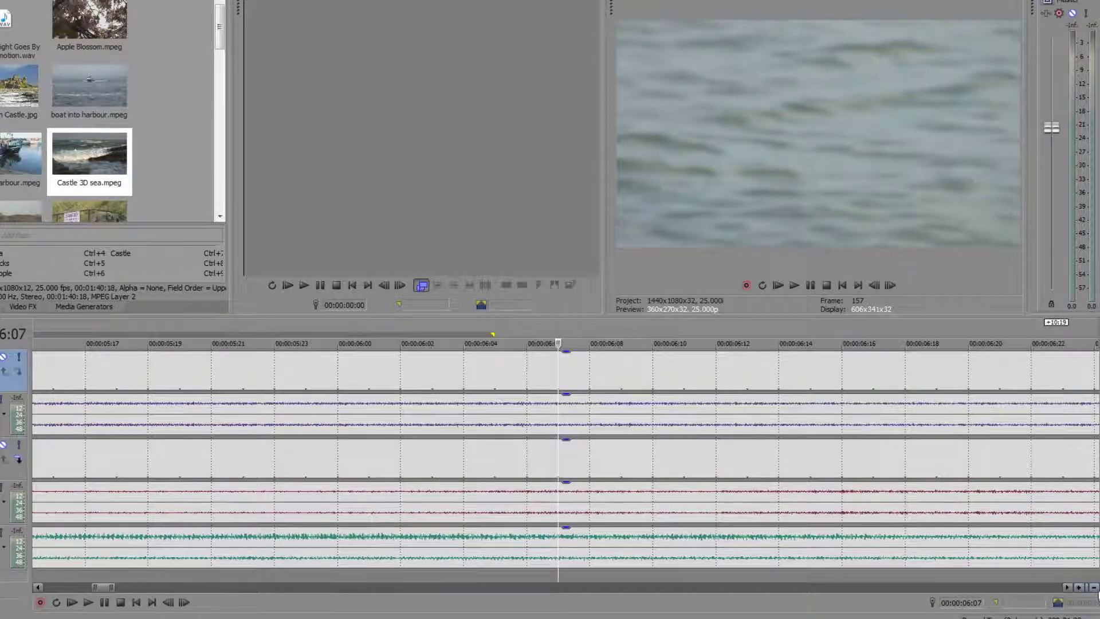
Show the whole project on the timeline, then magnify it until the two upper-track clips span most of the view
click(1094, 588)
click(1094, 588)
click(1094, 588)
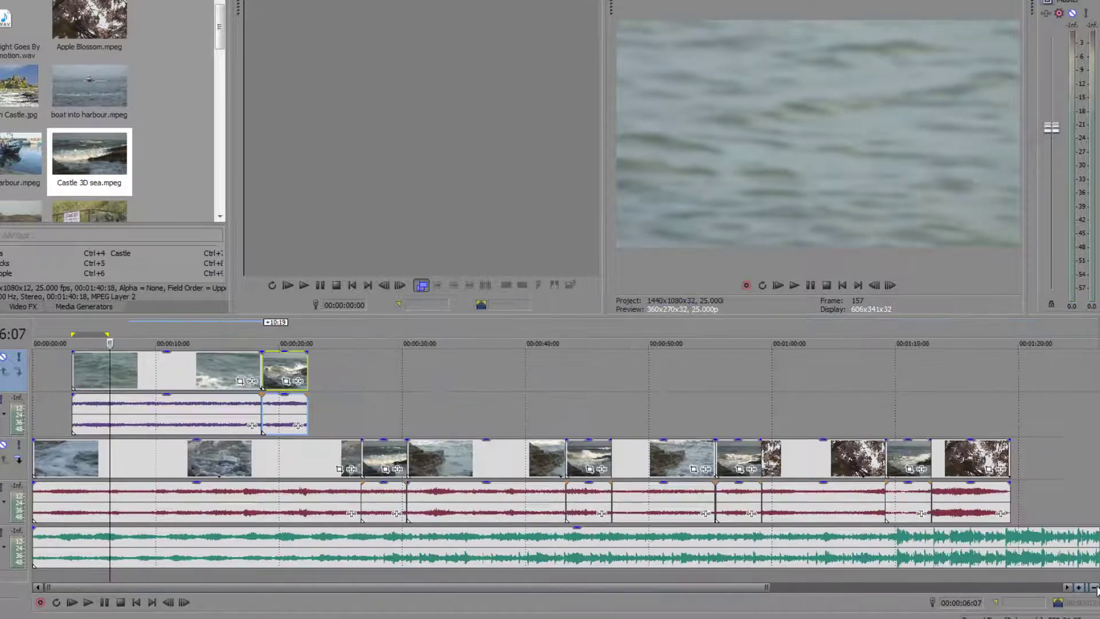
click(1094, 588)
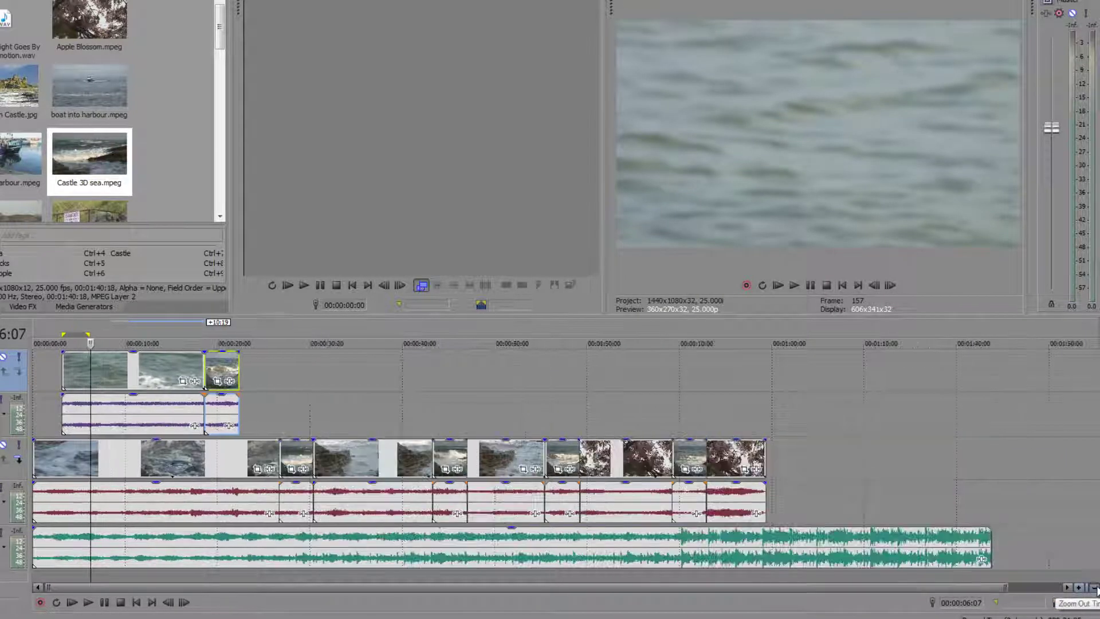
click(1094, 588)
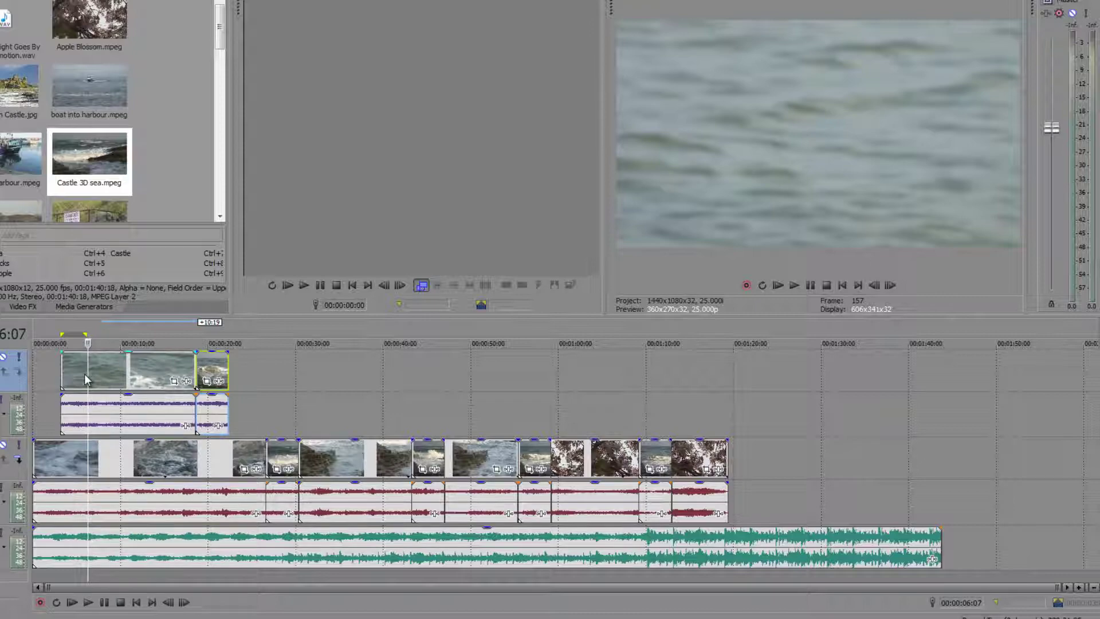
scroll(84, 374, up, 10)
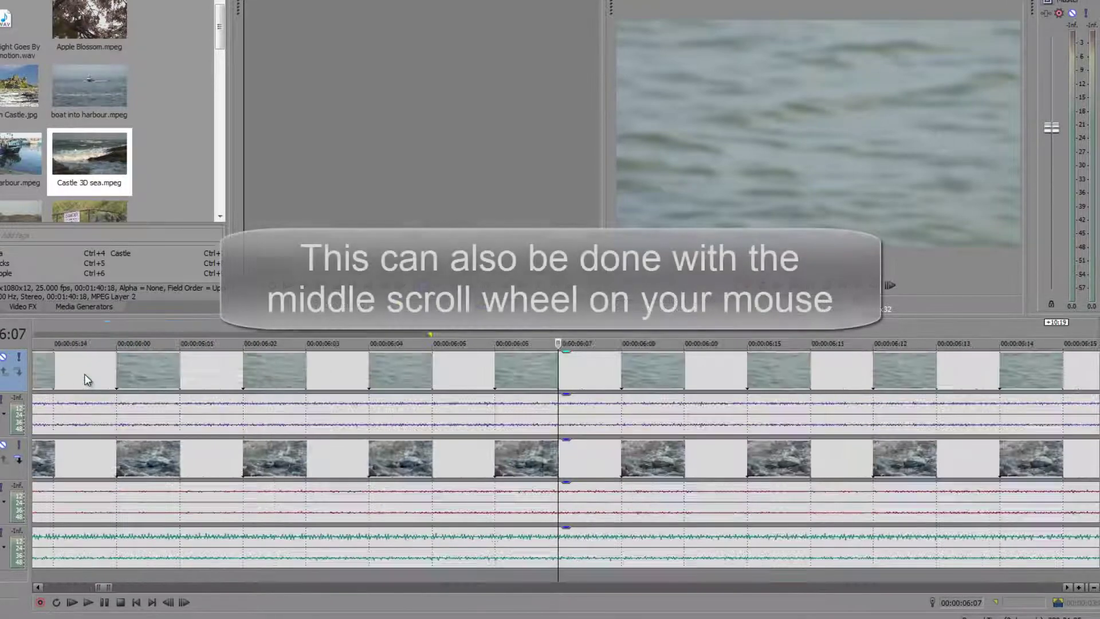
scroll(84, 376, down, 6)
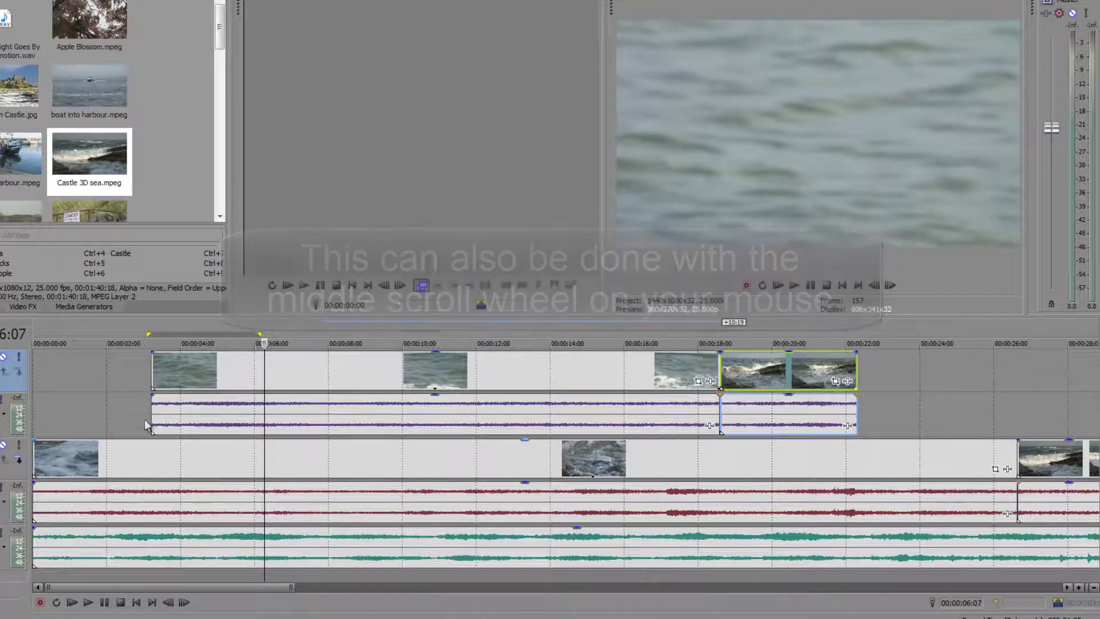
Select the long sea clip, lower its opacity in stages to fully transparent, and restore it to full opacity
click(339, 376)
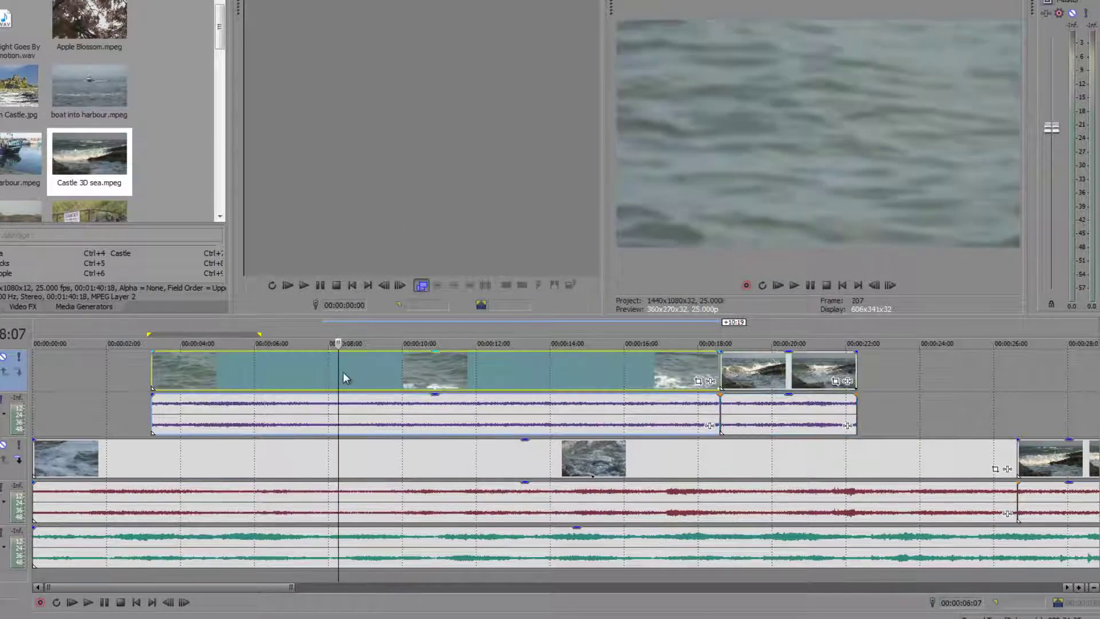
click(763, 384)
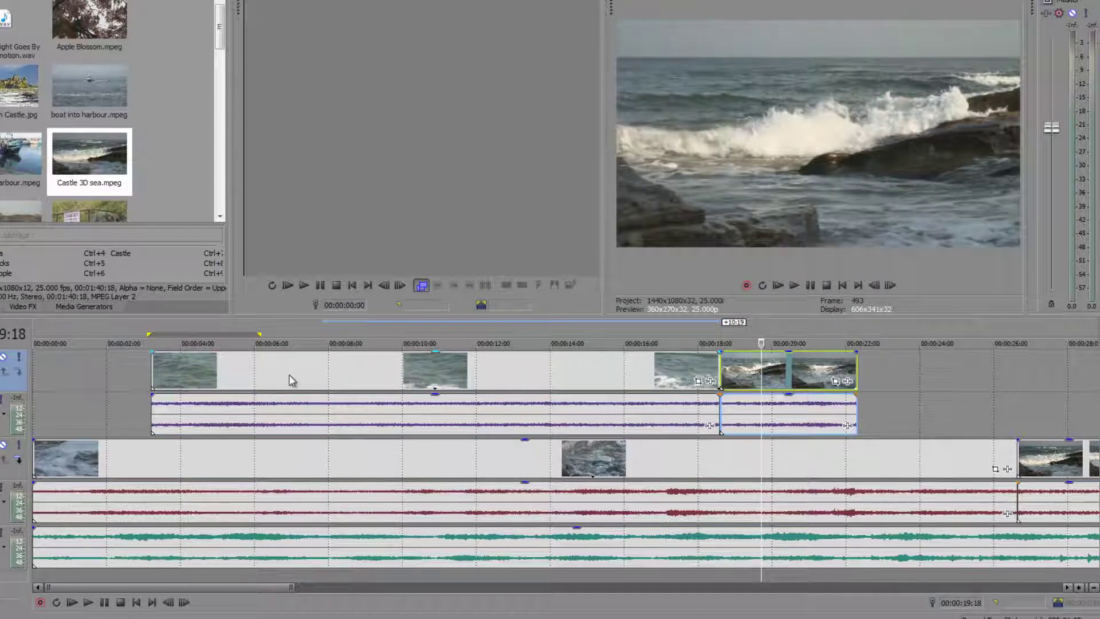
click(289, 375)
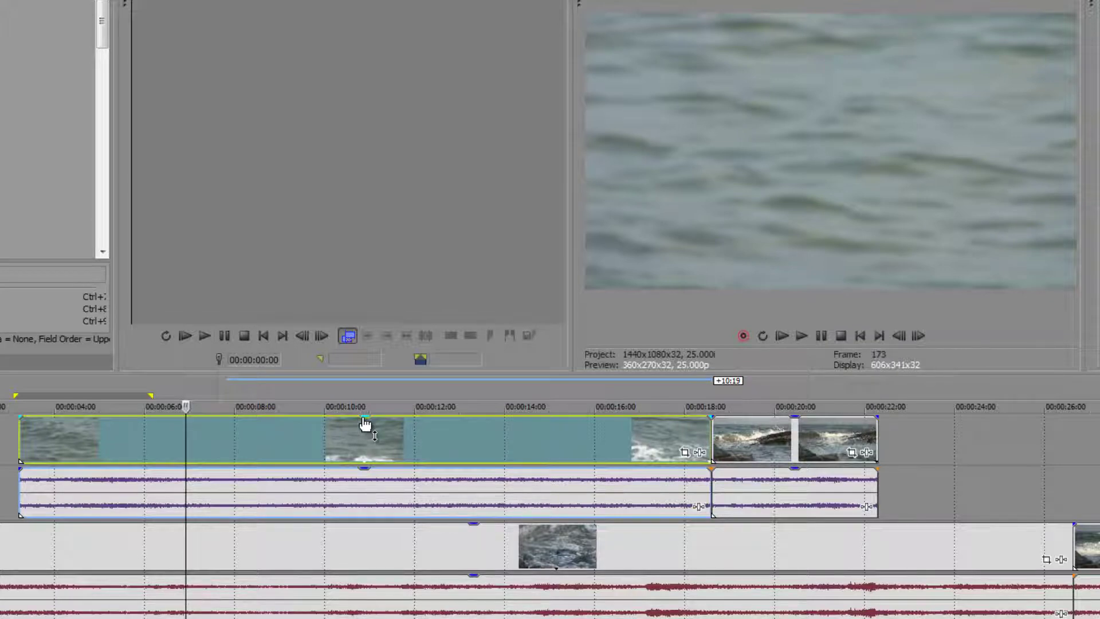
drag(365, 424, 364, 437)
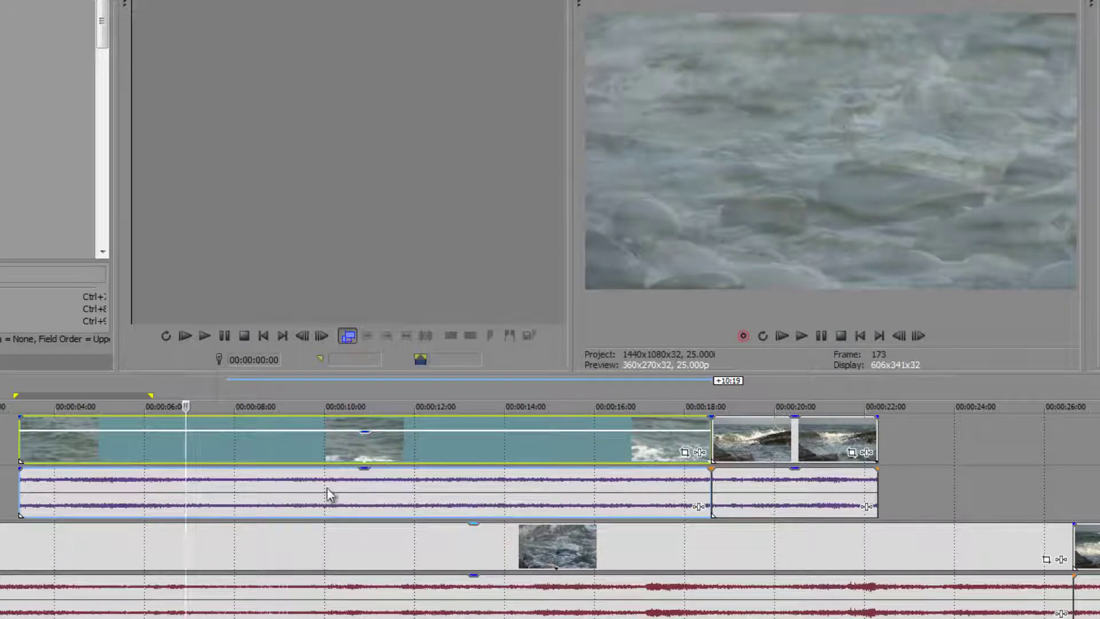
drag(365, 426, 368, 439)
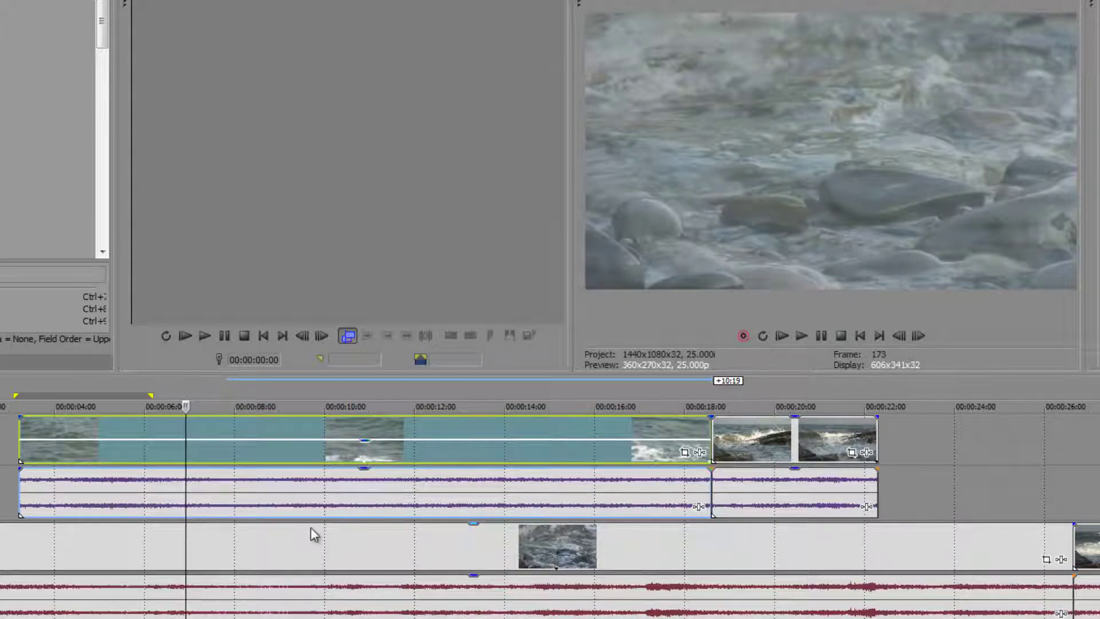
drag(366, 444, 364, 472)
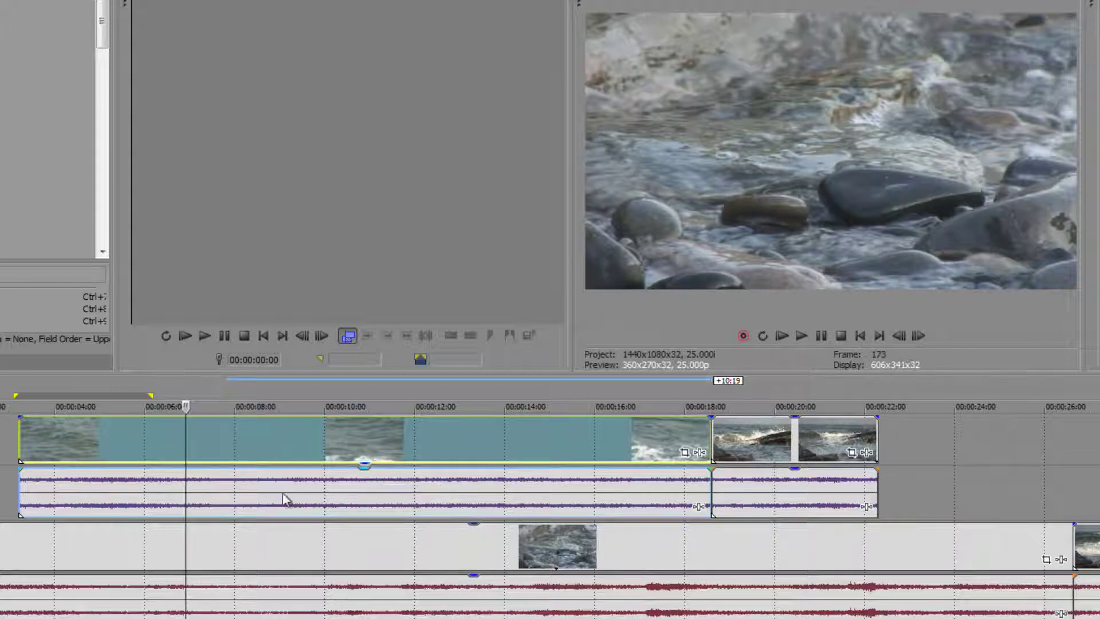
drag(365, 467, 367, 420)
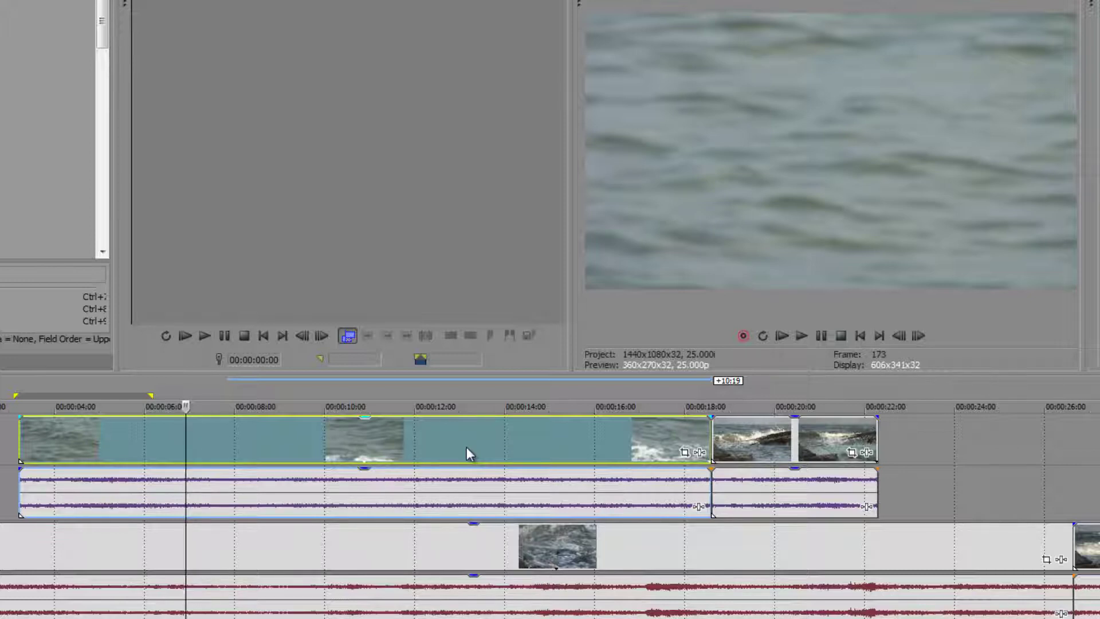
Preview frames of the long sea clip and the rocky-wave clip on either side of their join
click(744, 448)
click(627, 451)
click(787, 445)
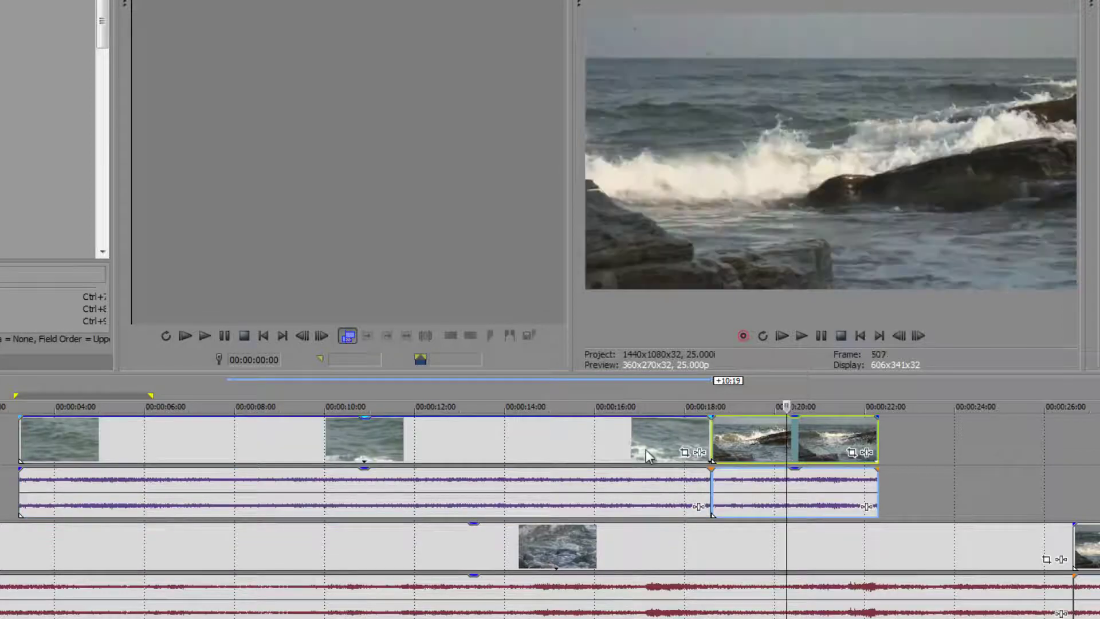
click(645, 450)
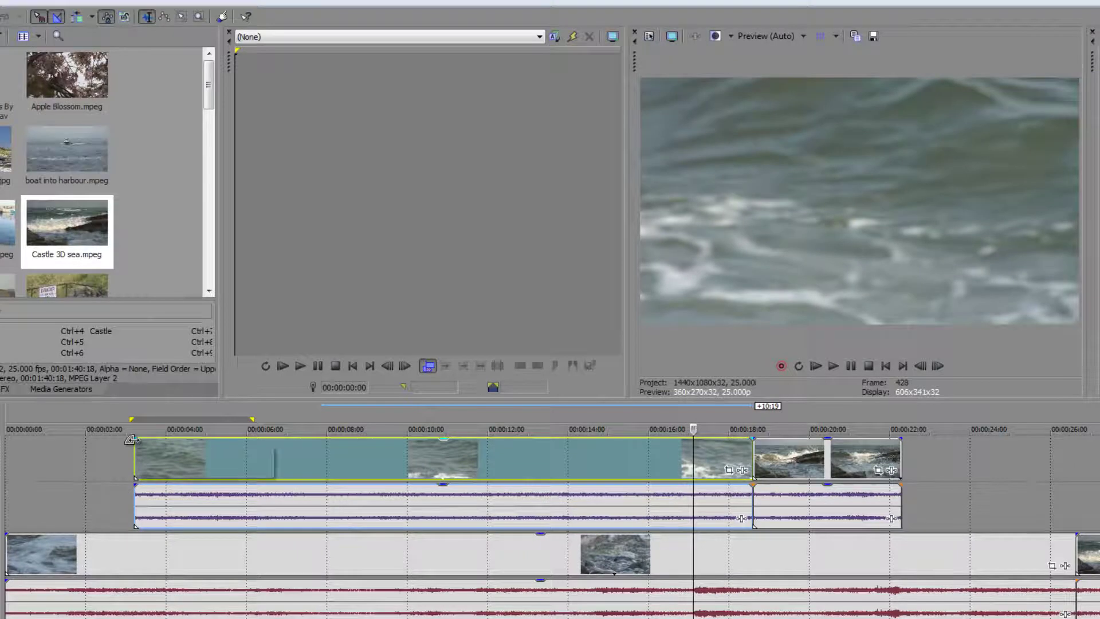
Play the cut into the long sea clip from frame 58, just before the clip begins
click(98, 453)
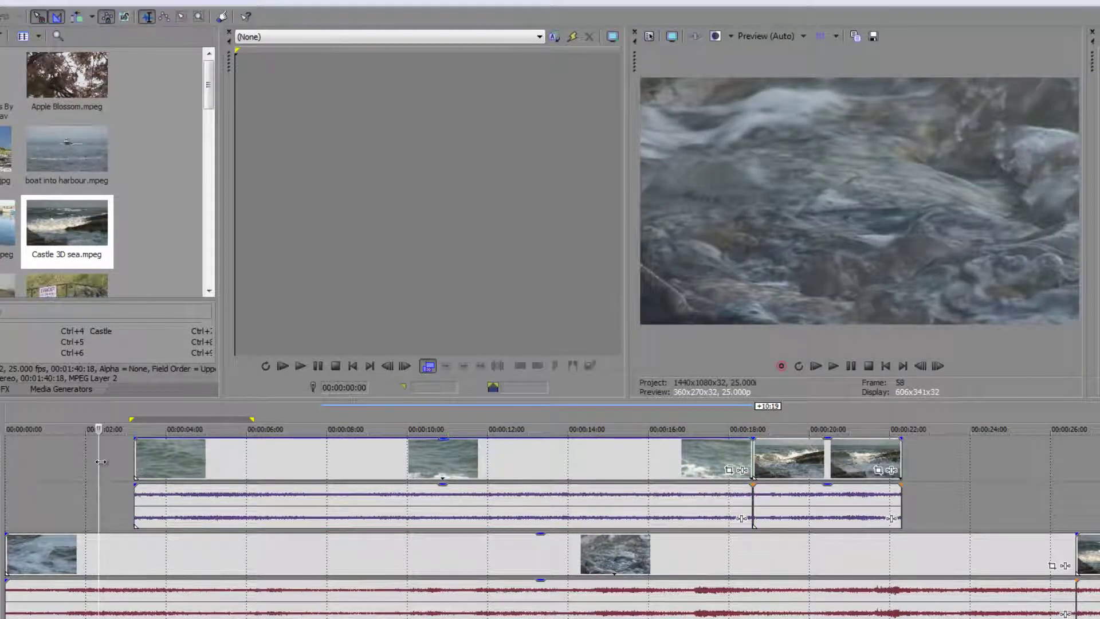
key(space)
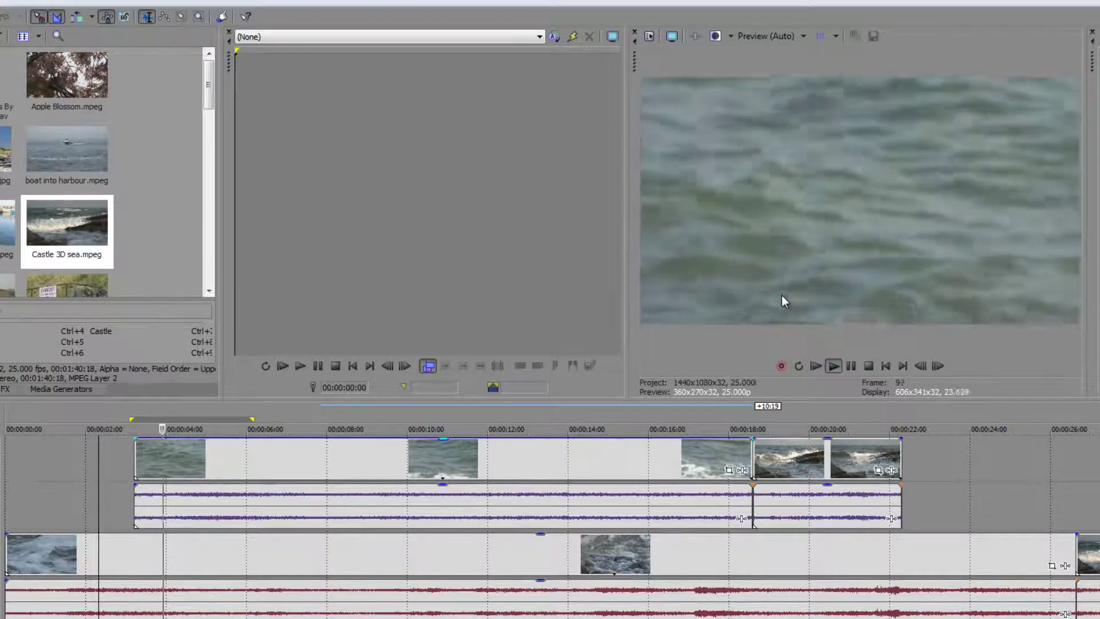
key(space)
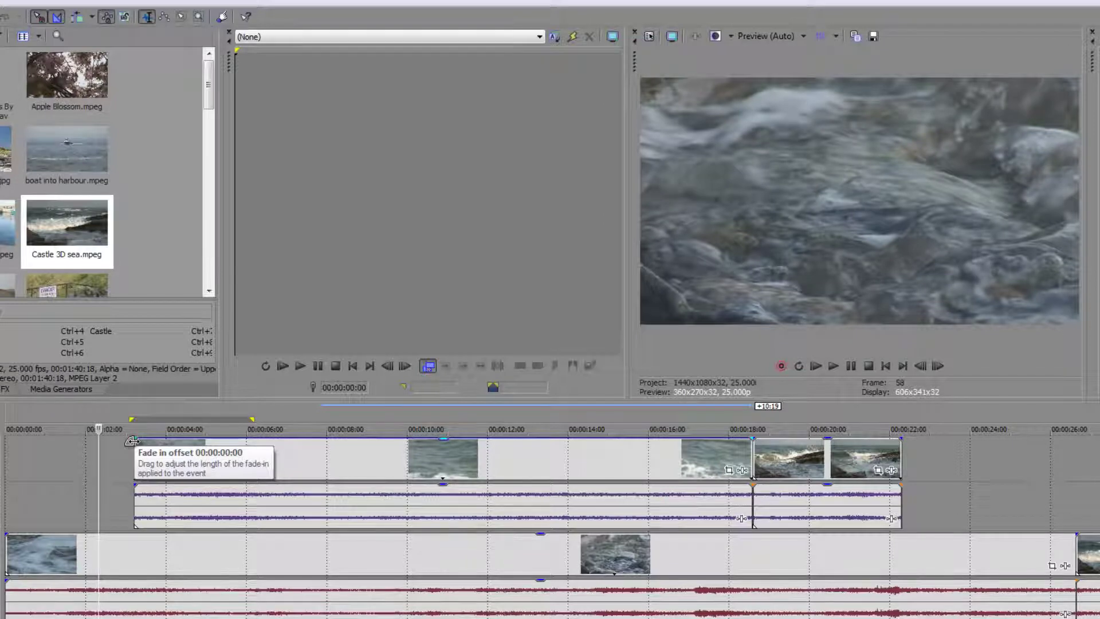
Give the long sea clip a fade-in of 00:00:01:00 and play back the transition
drag(147, 440, 171, 440)
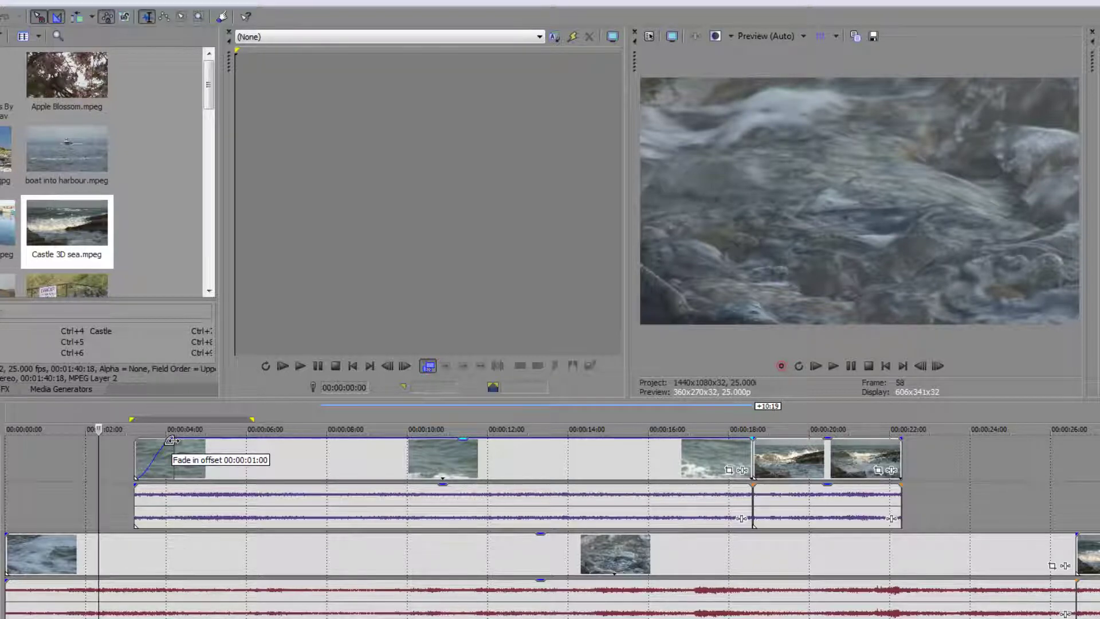
drag(171, 440, 171, 440)
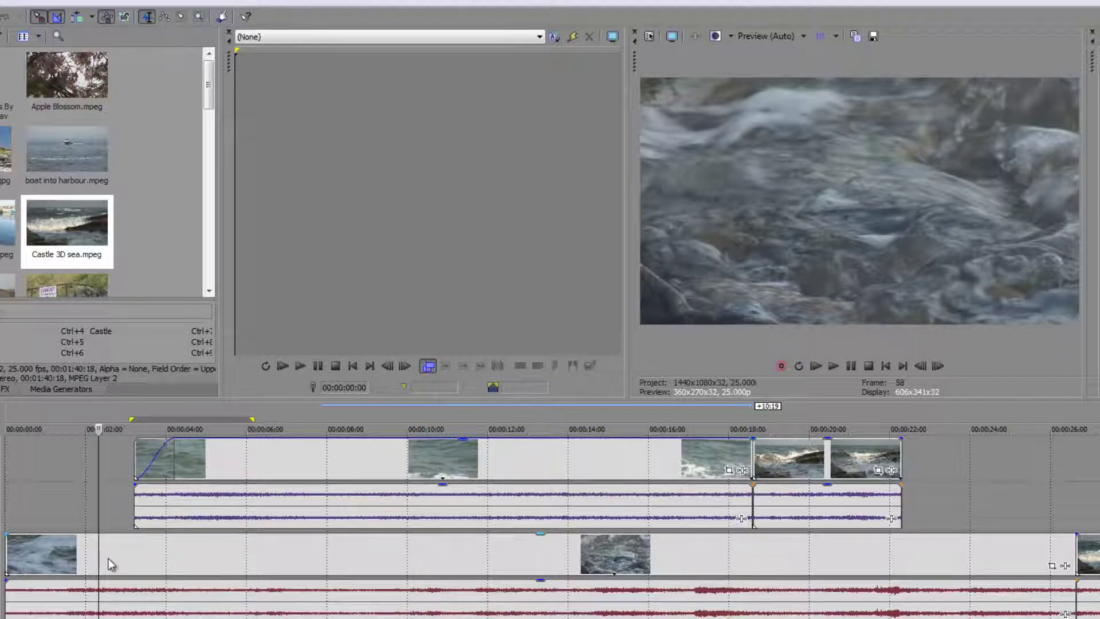
key(space)
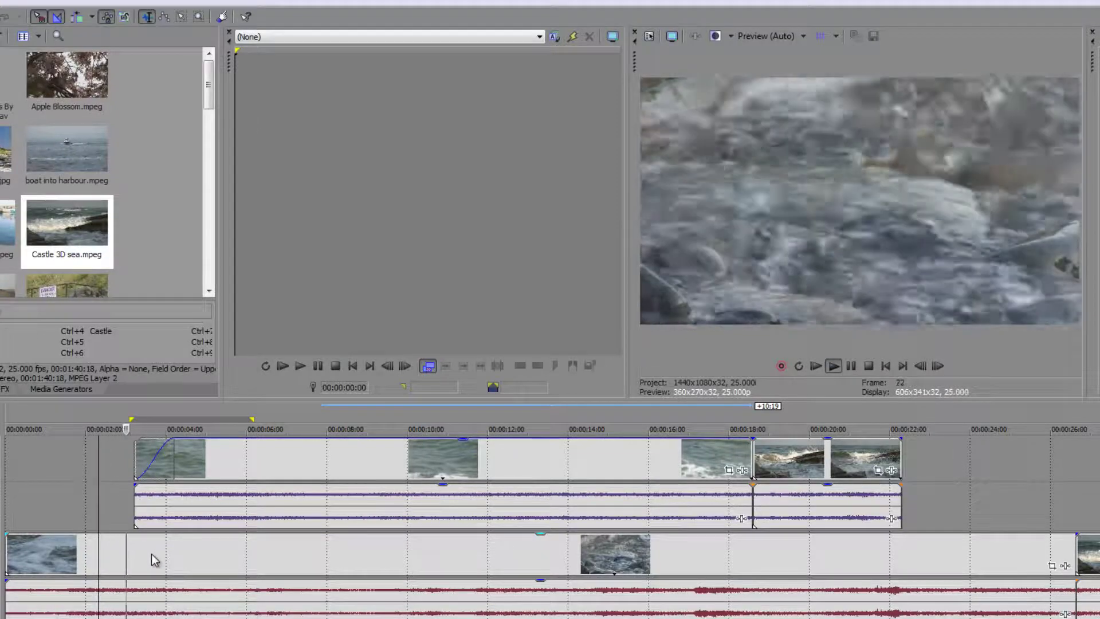
key(space)
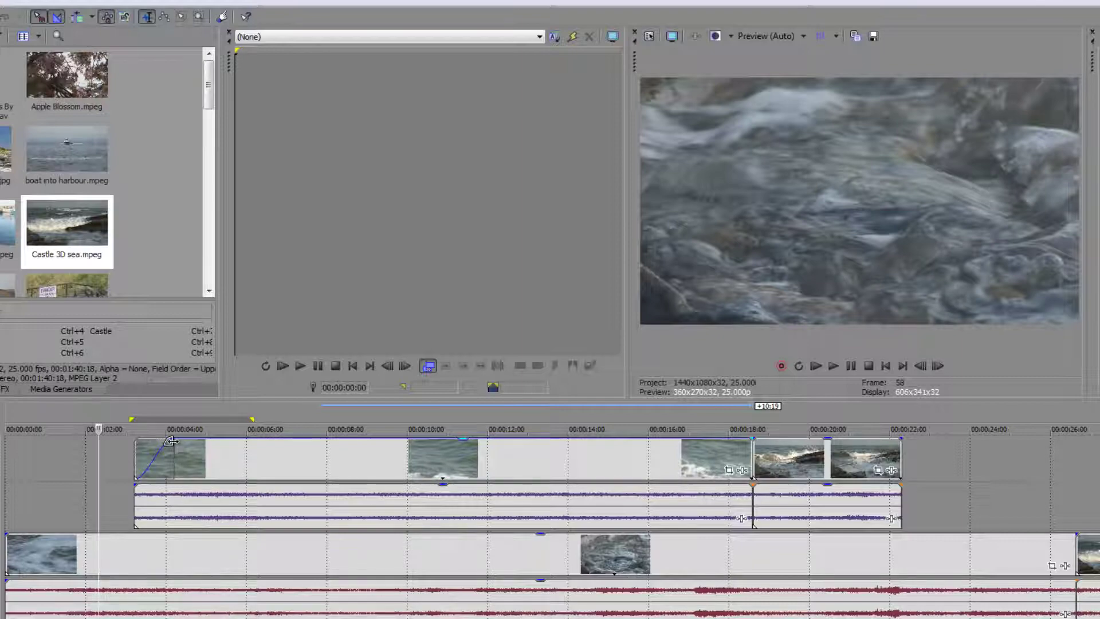
Lengthen the long sea clip's fade-in to 00:00:02:07 and play back the slower transition
drag(179, 440, 225, 439)
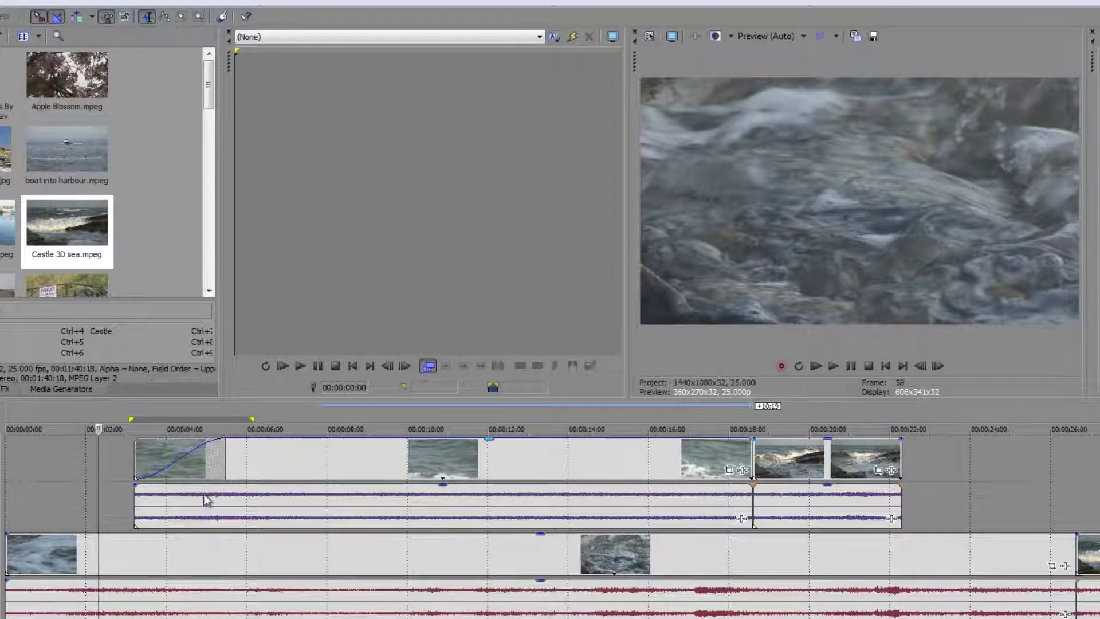
key(space)
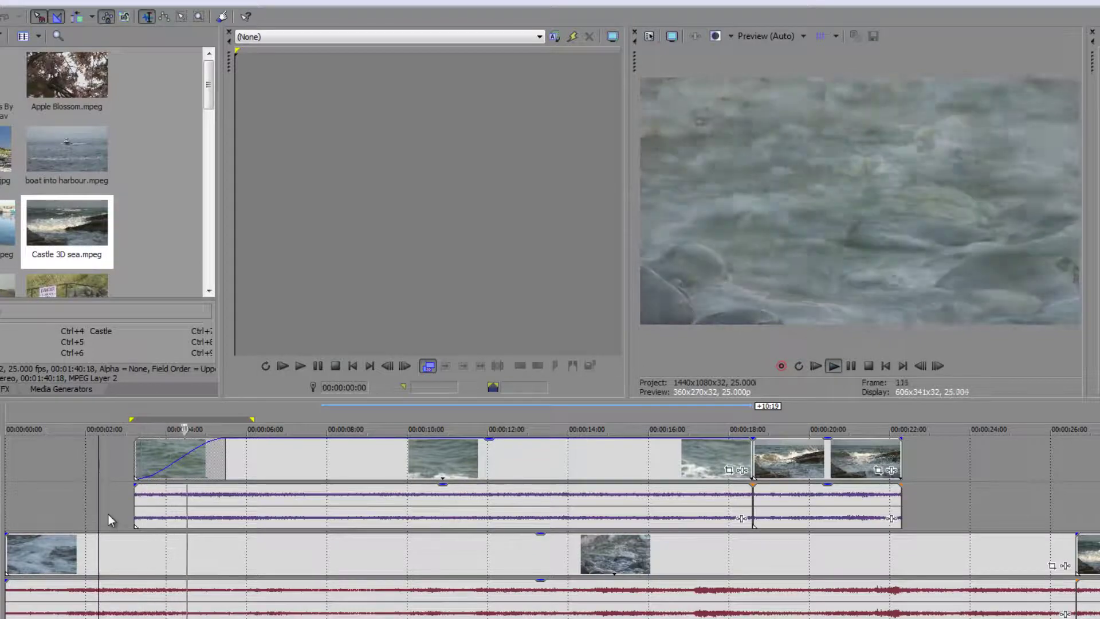
key(space)
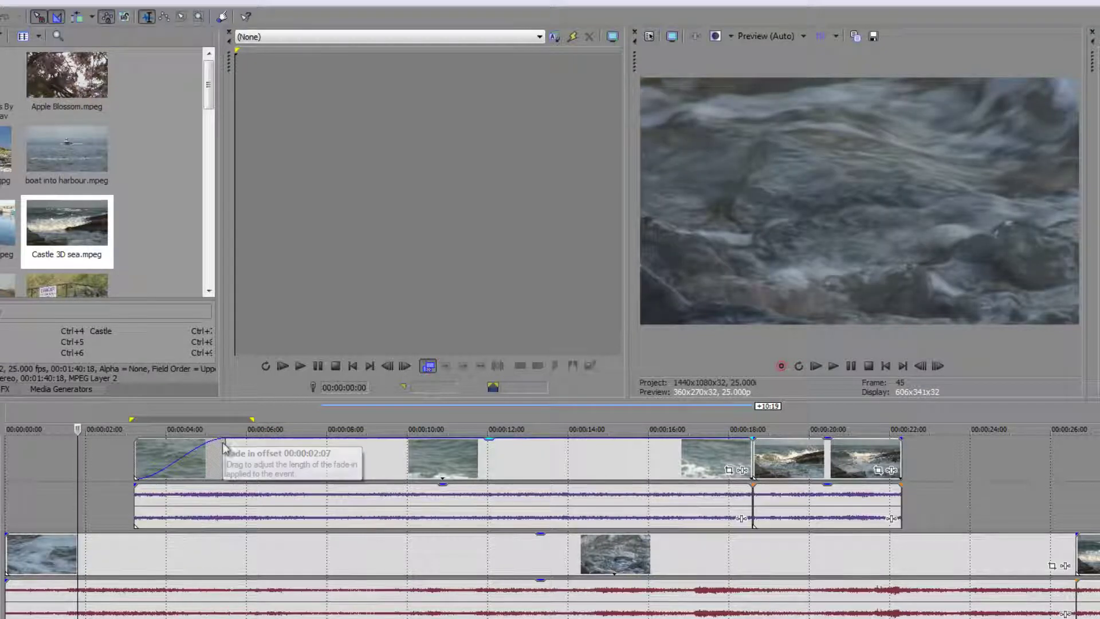
Switch the long sea clip's fade-in to the curve that starts slowly and steepens, and play back the transition
right_click(222, 442)
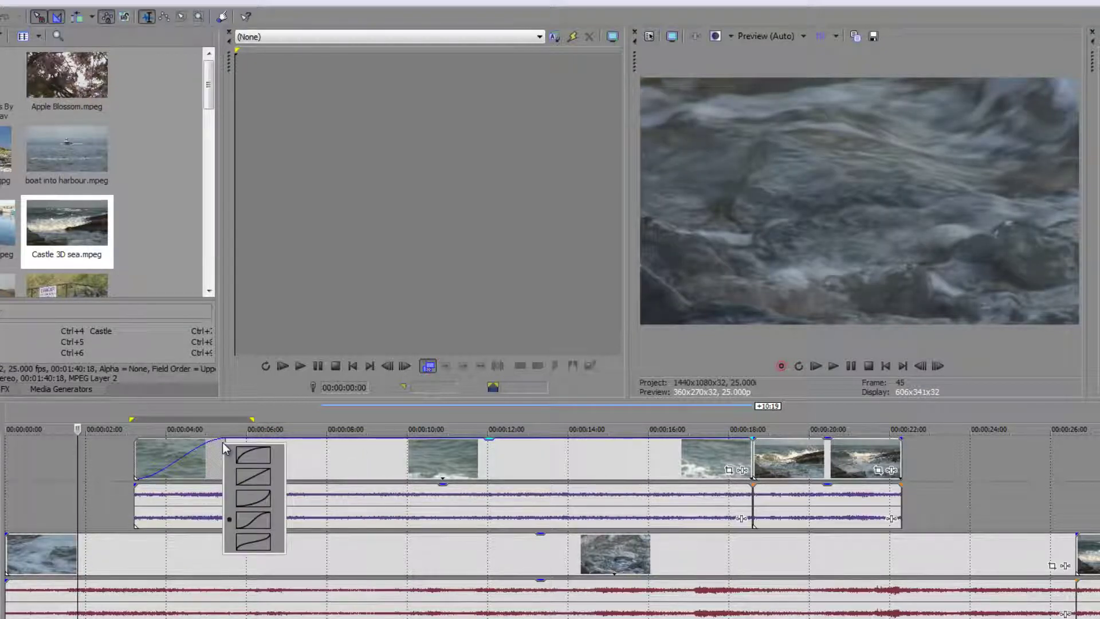
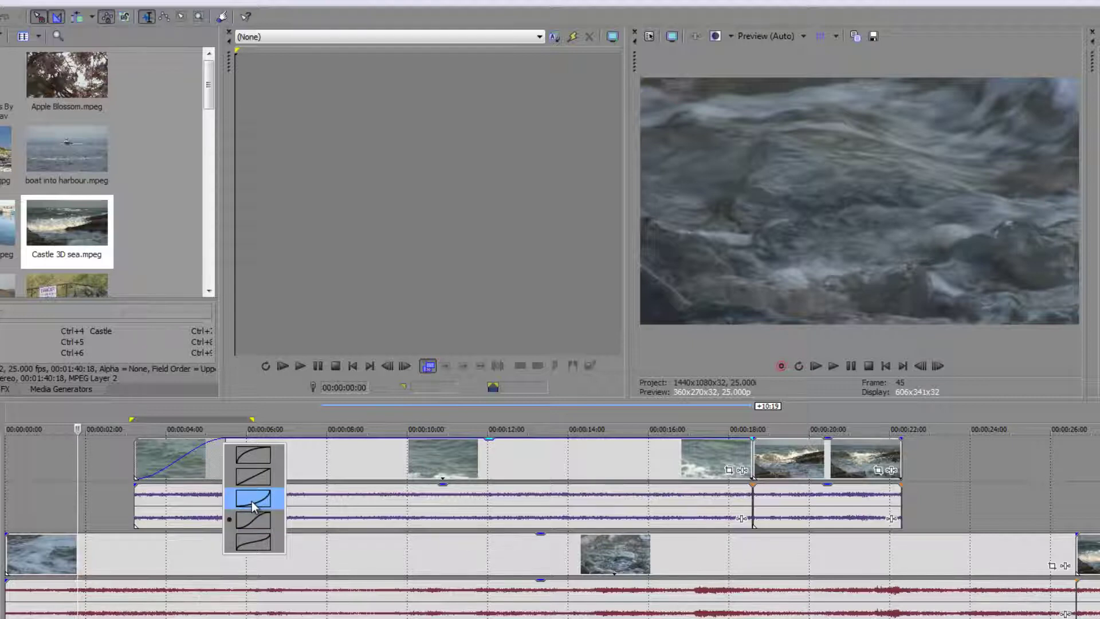
click(253, 500)
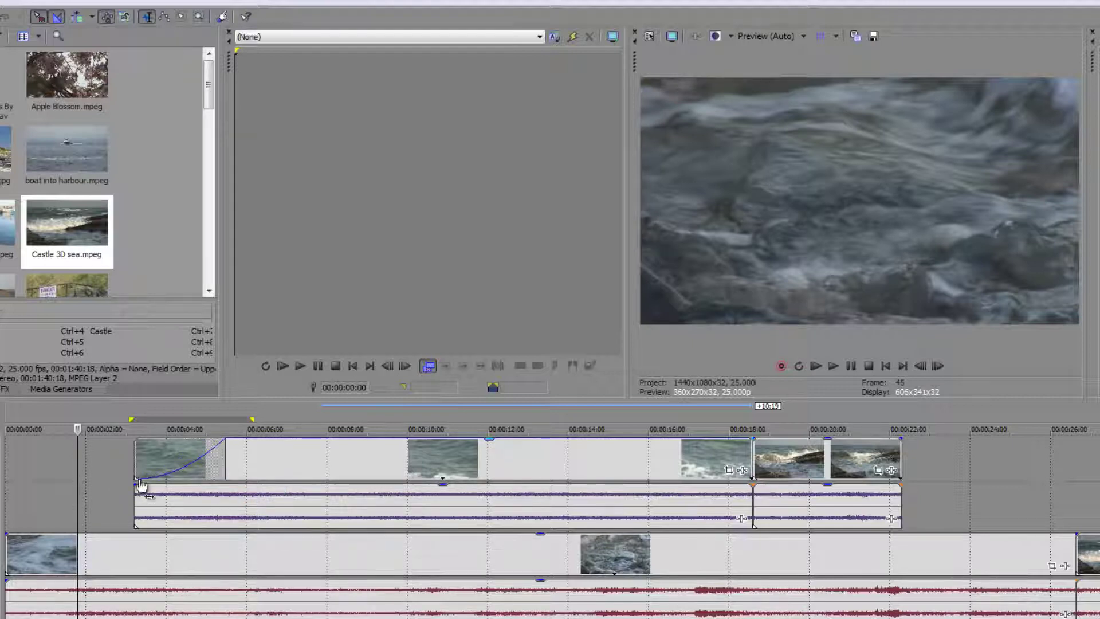
key(space)
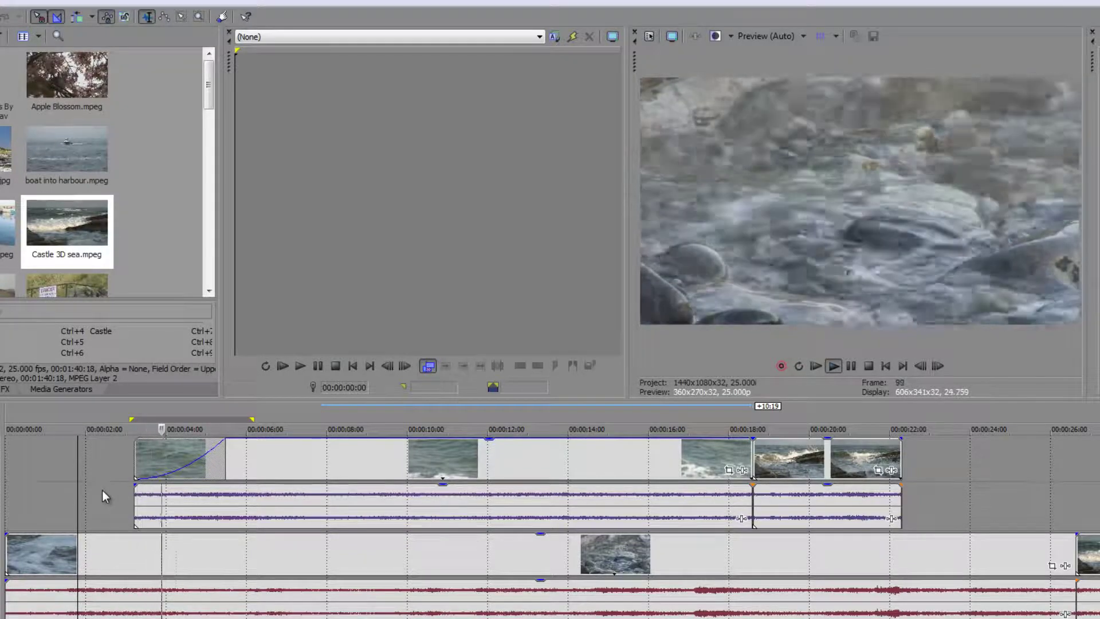
key(space)
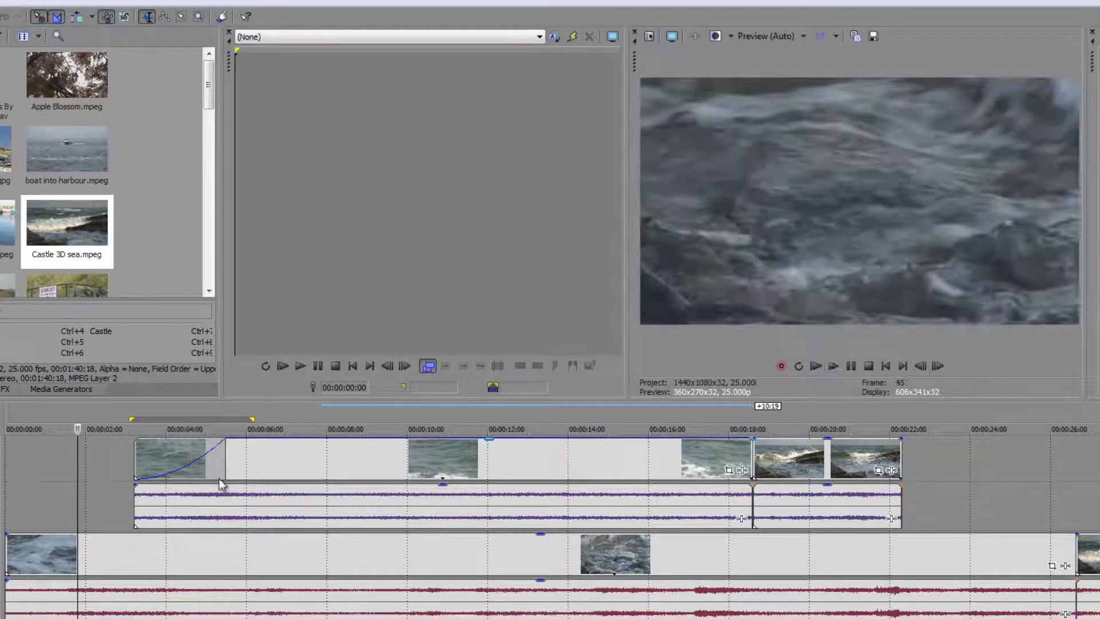
Set the long sea clip's fade-in to the curve that rises fast and levels off, and play back the transition
right_click(222, 438)
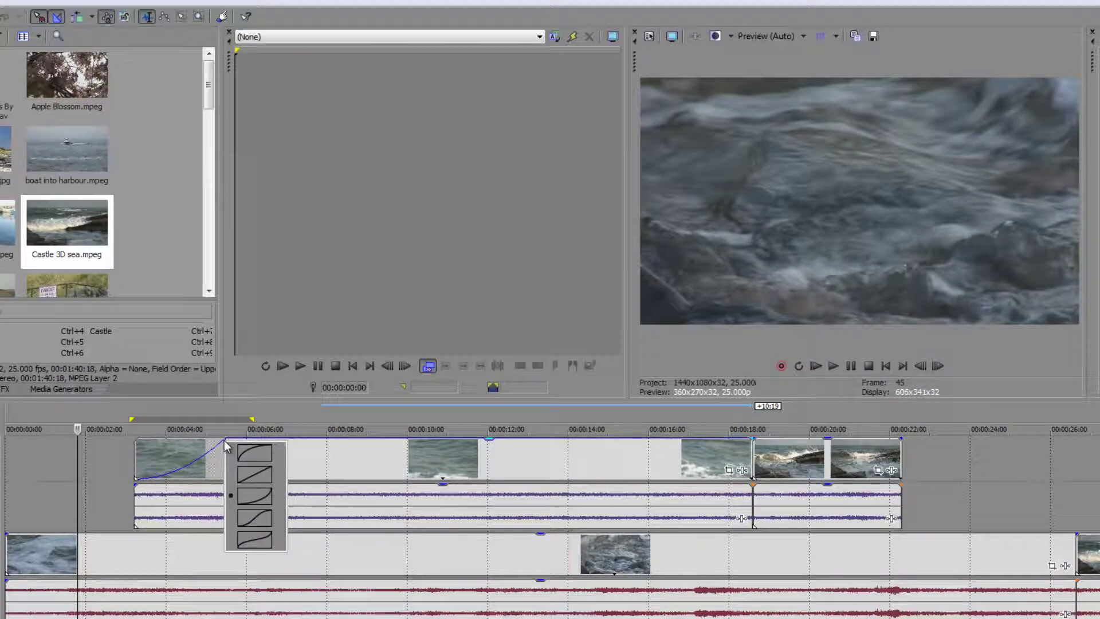
click(259, 455)
key(space)
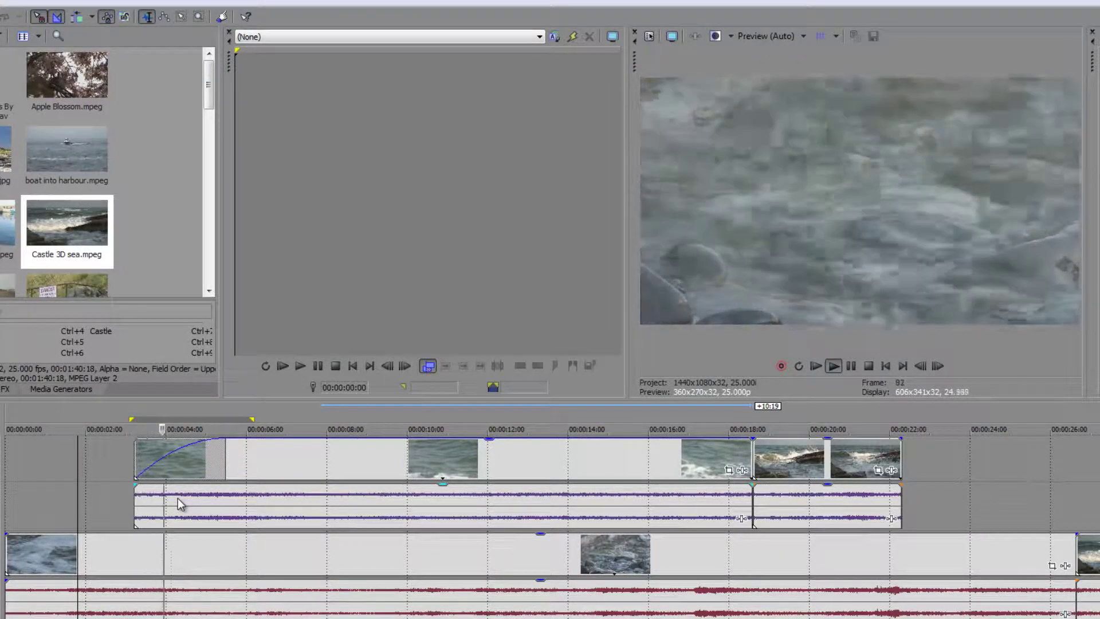
key(space)
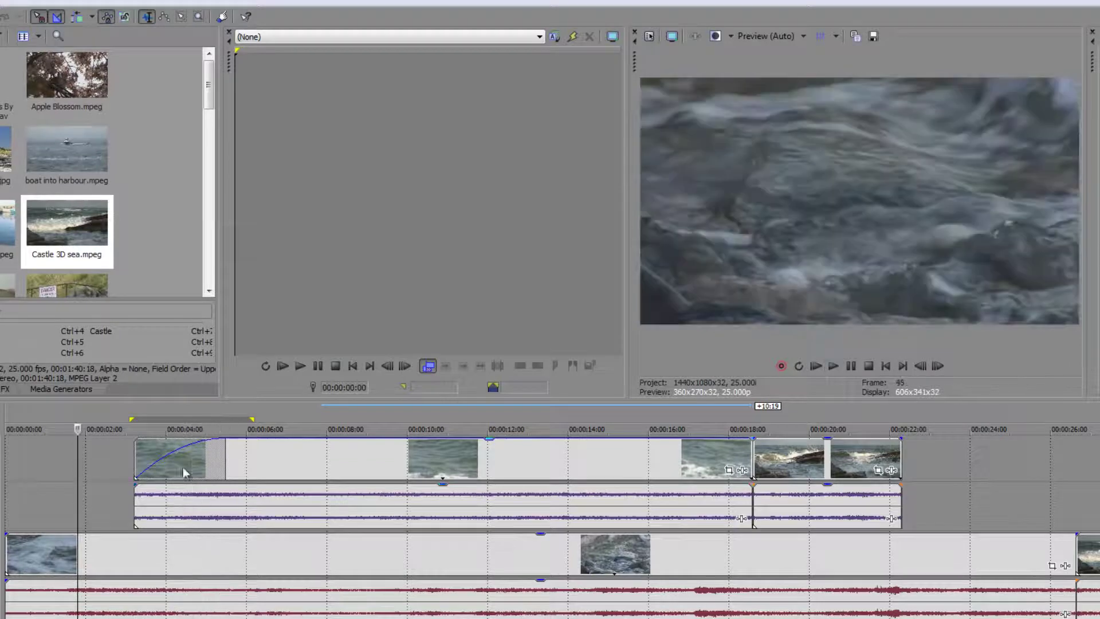
Examine the curve choices for the long sea clip's fade-in, both at the fade's edge and under the clip's Fade Type options
drag(218, 446, 214, 445)
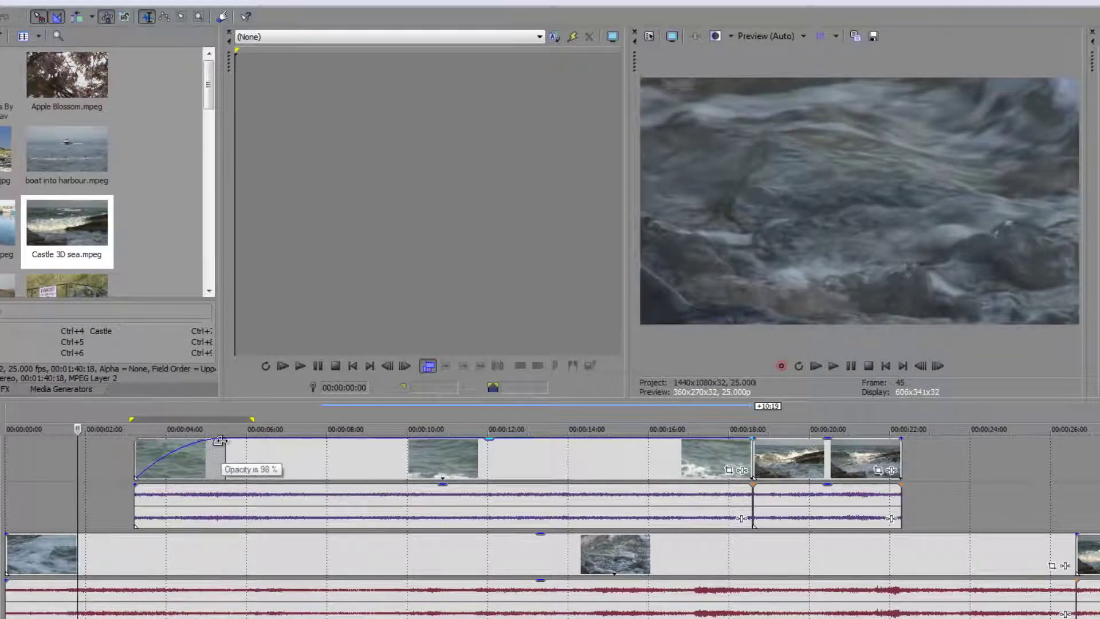
right_click(225, 441)
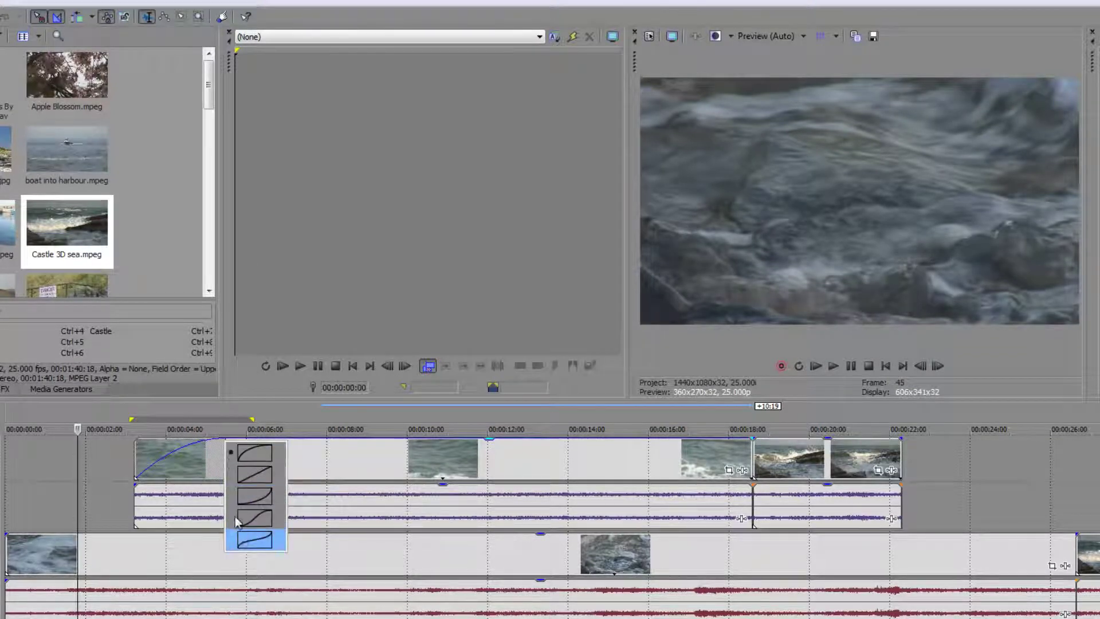
click(198, 452)
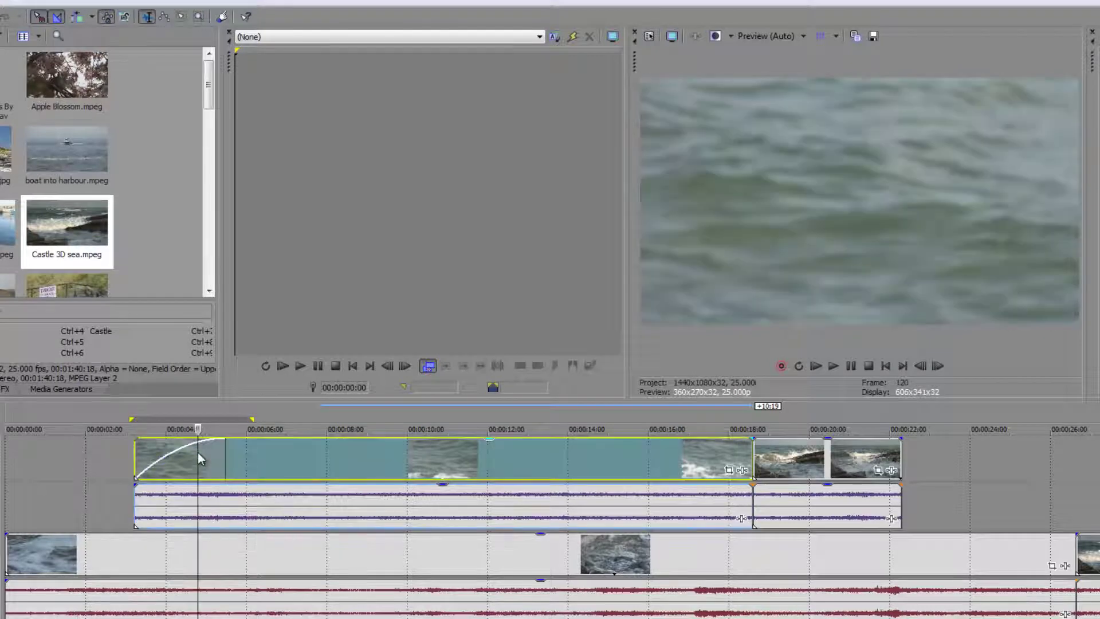
right_click(217, 458)
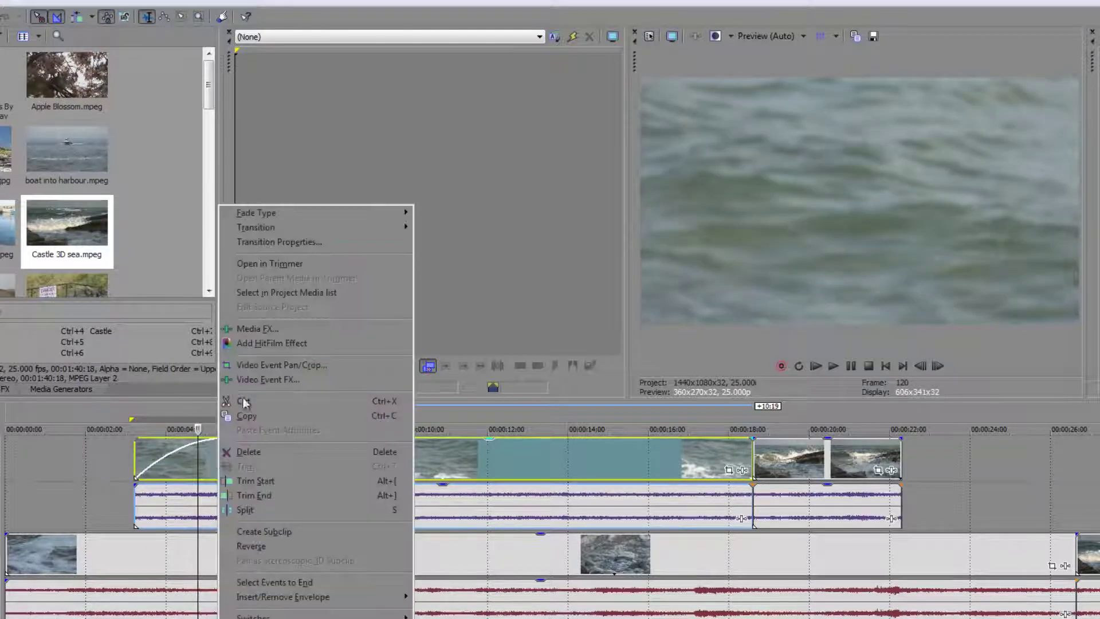
mouse_move(280, 227)
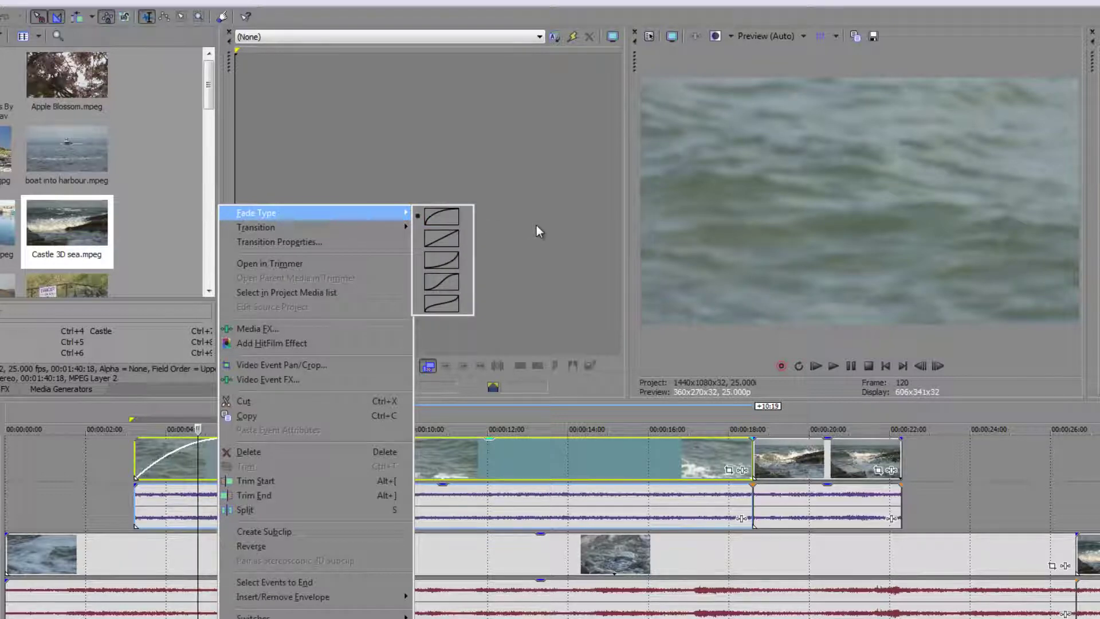
click(80, 459)
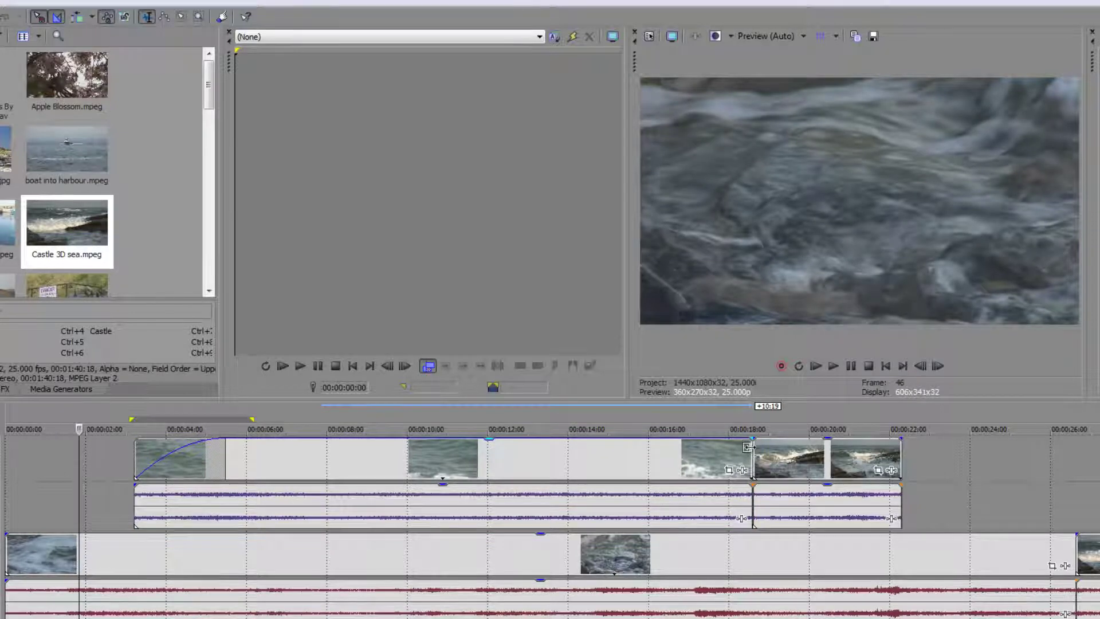
Try a fade-out with the steep-flat-steep curve at the end of the long sea clip, and remove it
drag(750, 438, 678, 439)
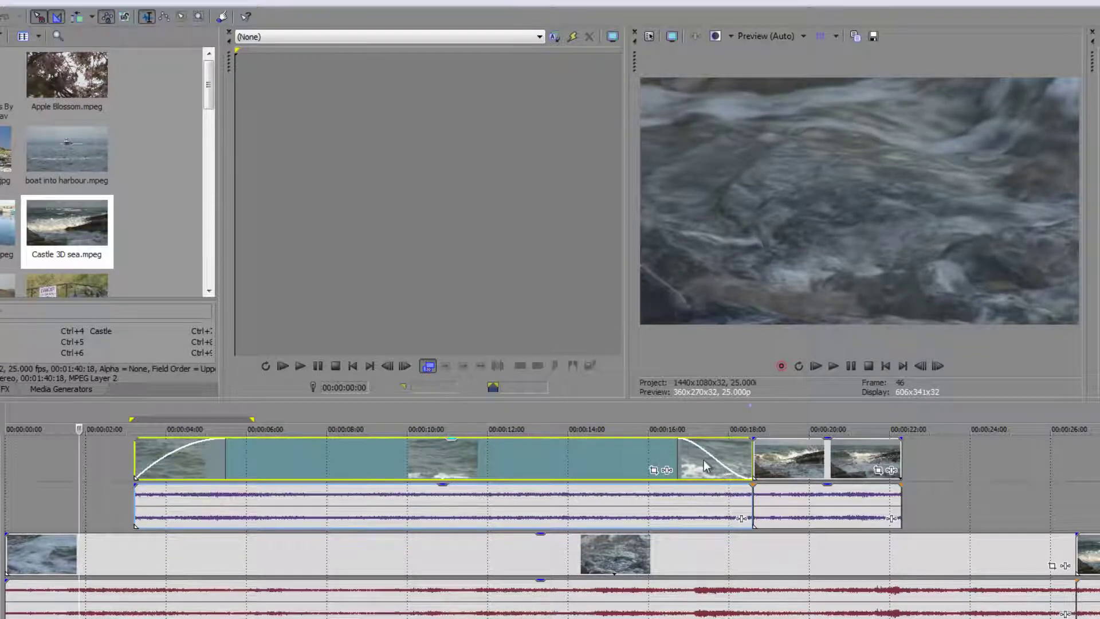
right_click(678, 437)
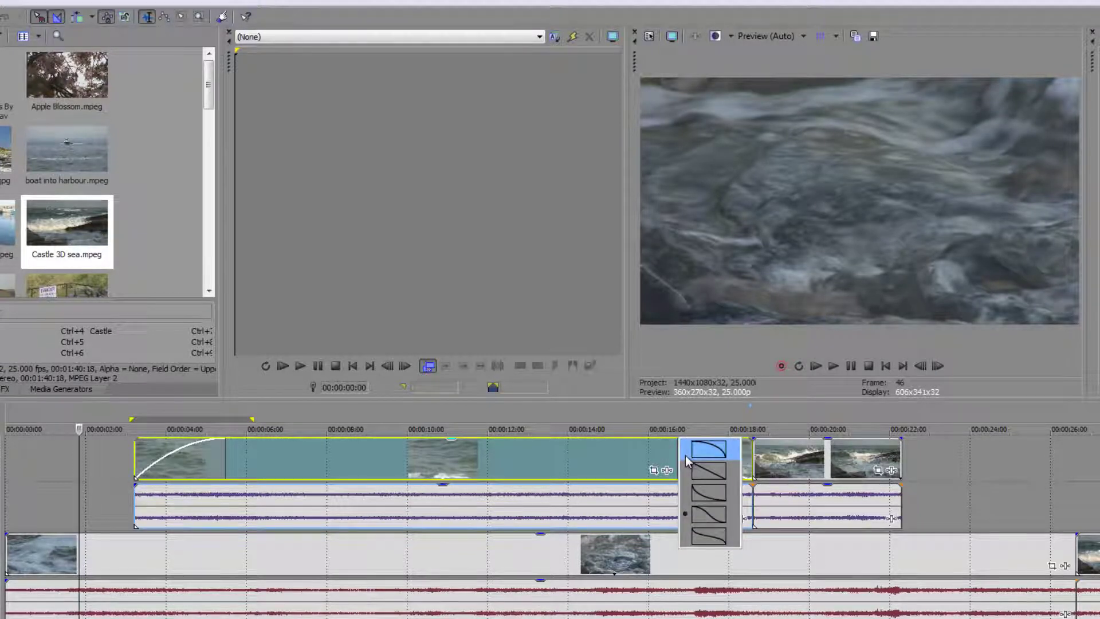
click(704, 536)
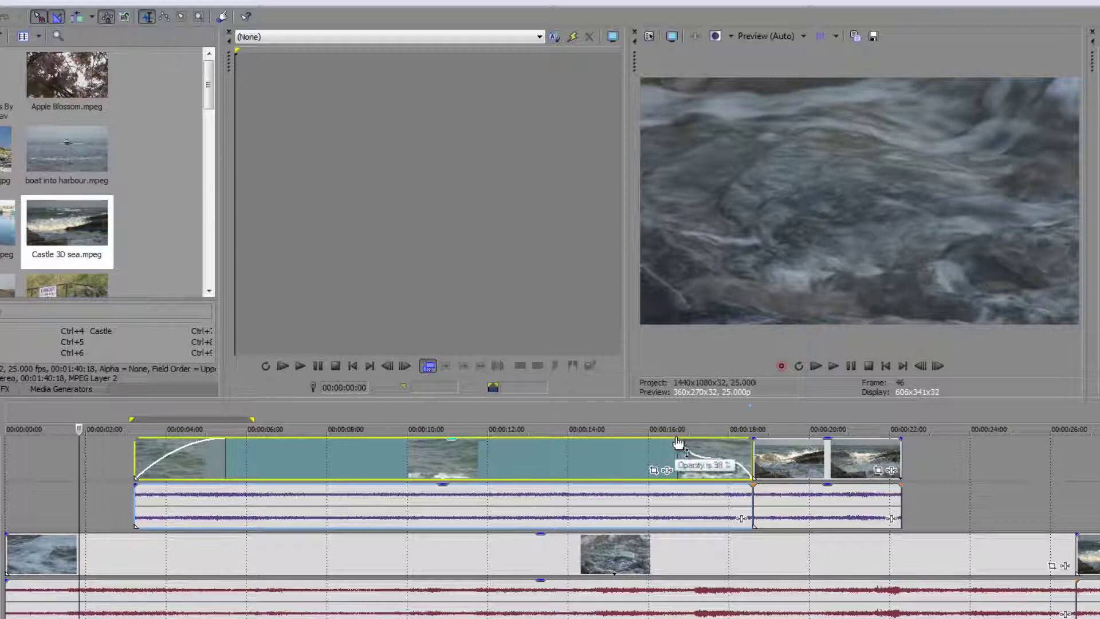
drag(680, 439, 751, 437)
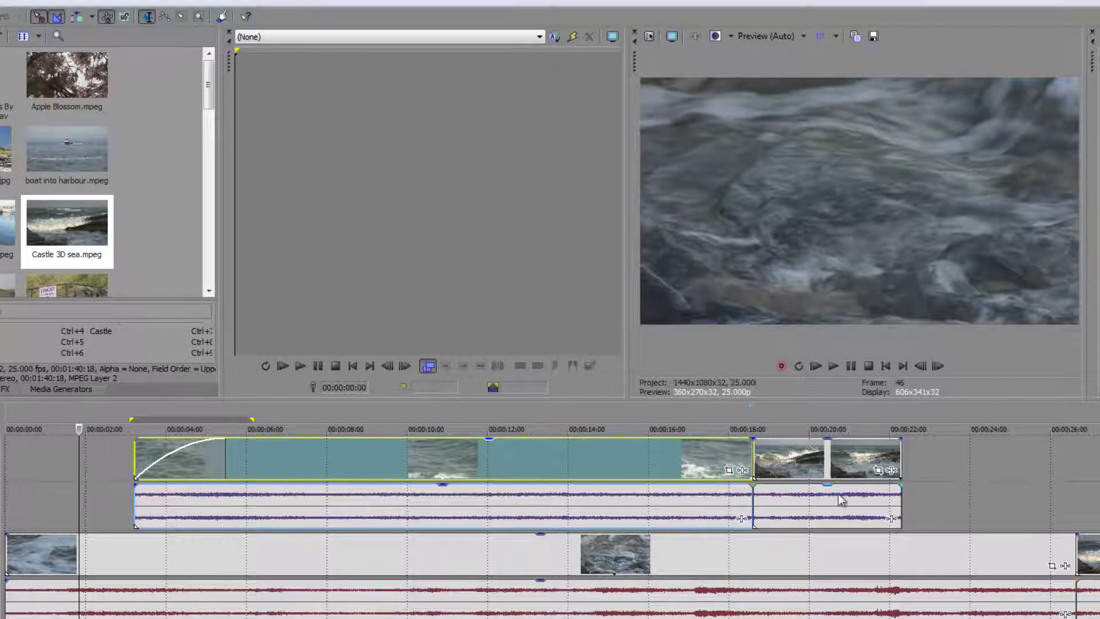
Overlap the rocky-wave clip with the end of the long sea clip by 1:00 and play the crossfade from frame 412
drag(850, 462, 816, 466)
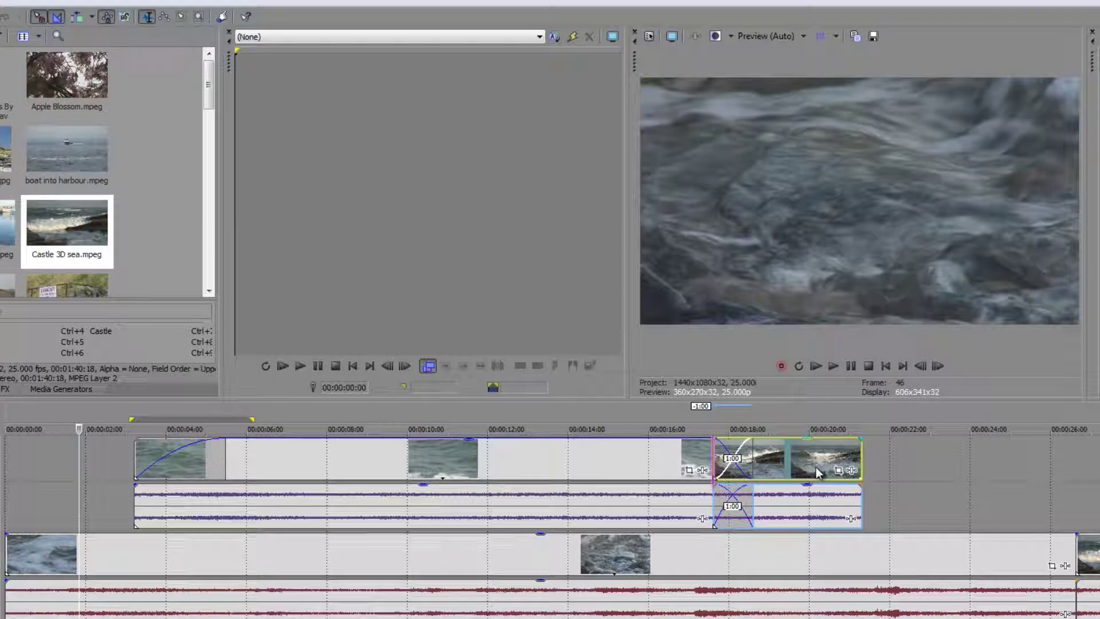
mouse_move(815, 466)
mouse_down()
mouse_move(767, 470)
mouse_move(815, 469)
mouse_up()
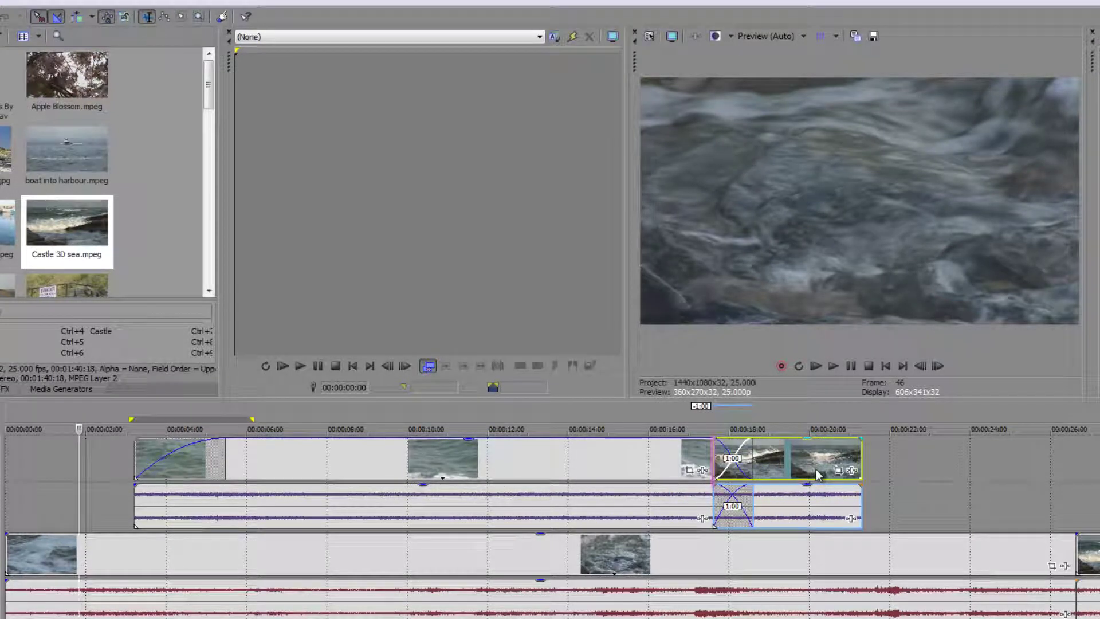
click(667, 465)
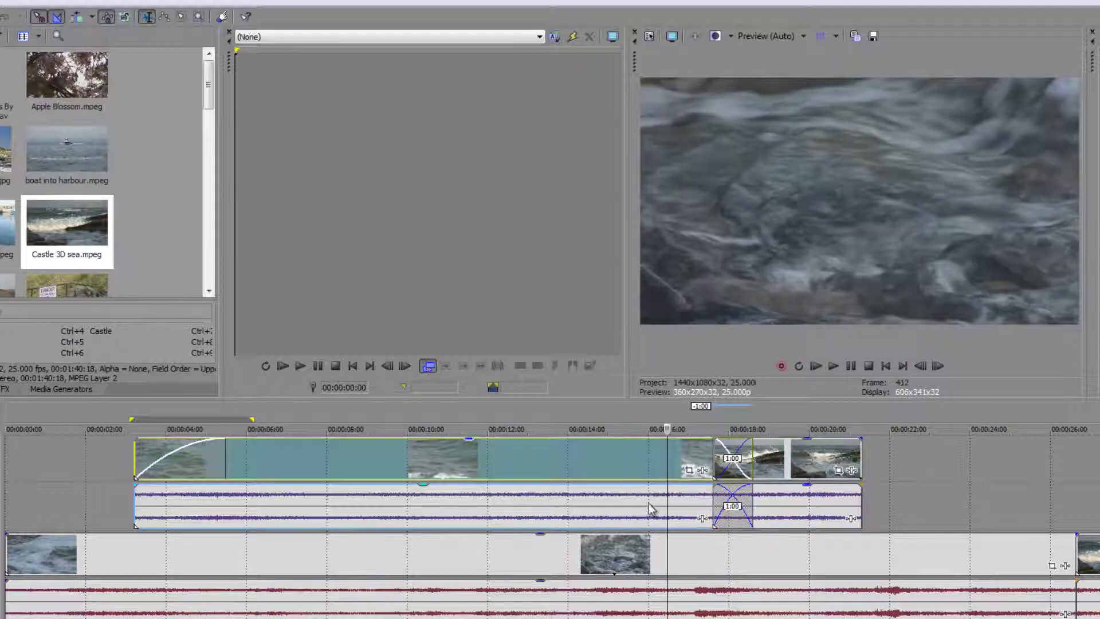
key(space)
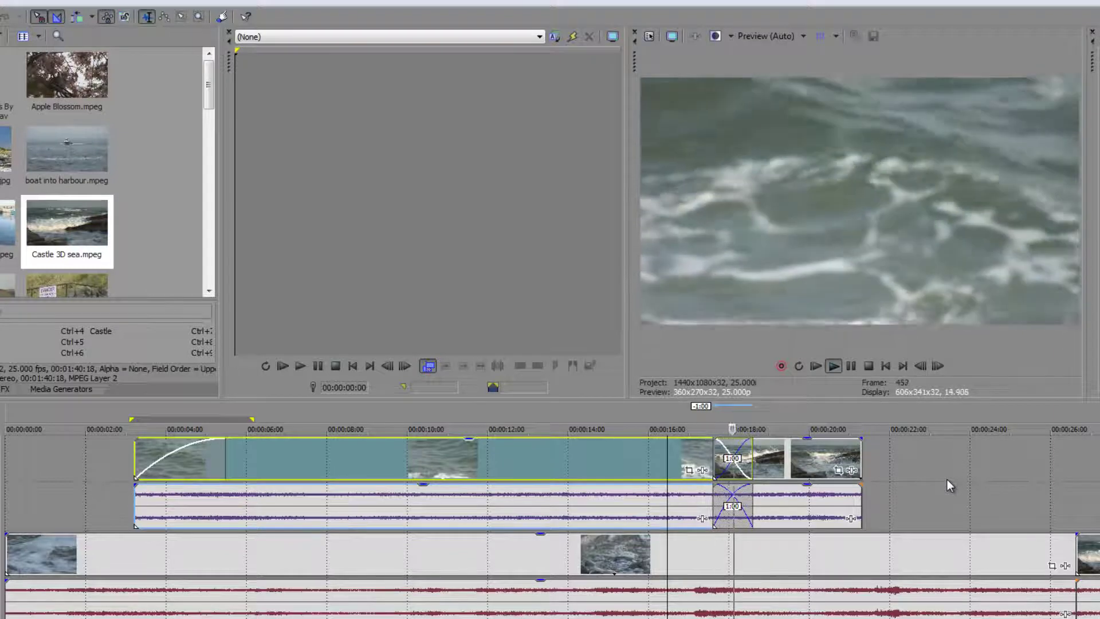
key(space)
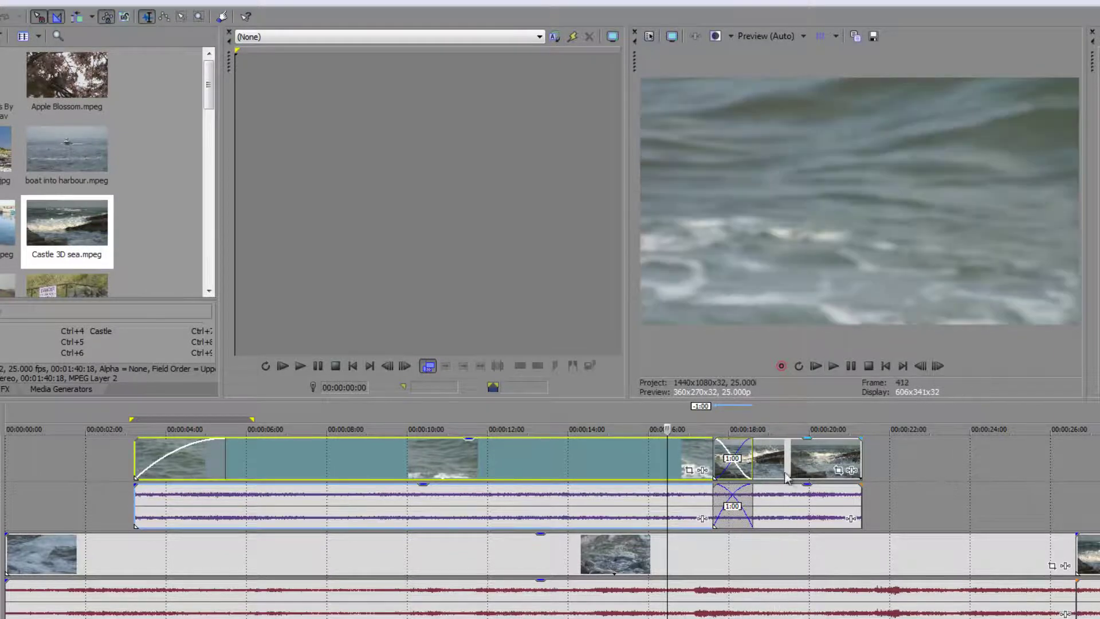
Switch the crossfade to the pair of arched curves that keeps both clips strong through the overlap, and play it back
right_click(752, 445)
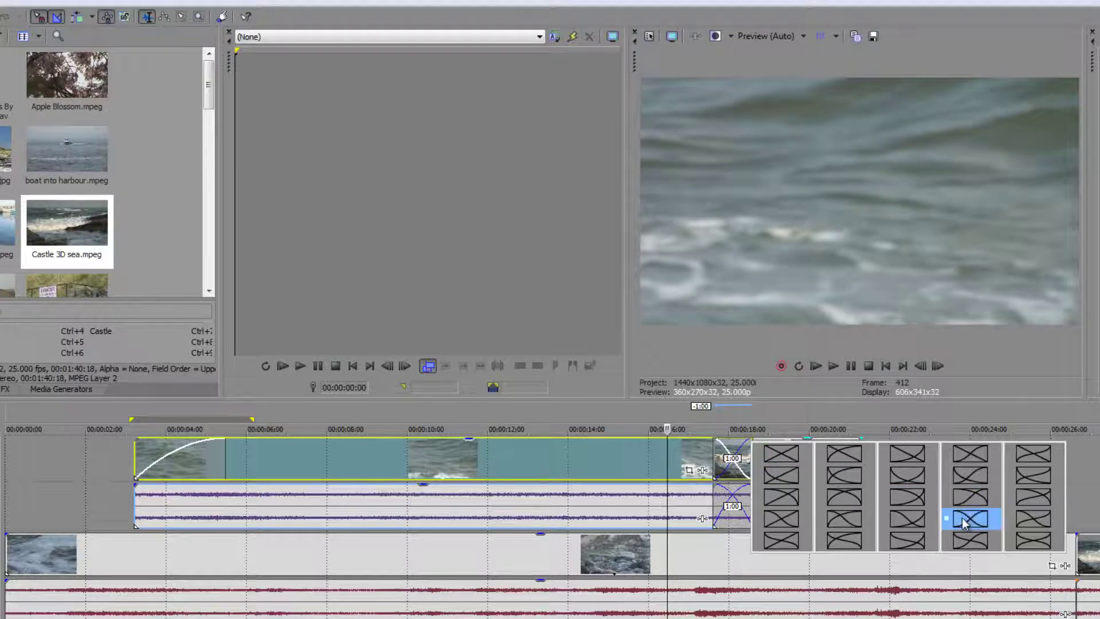
click(960, 519)
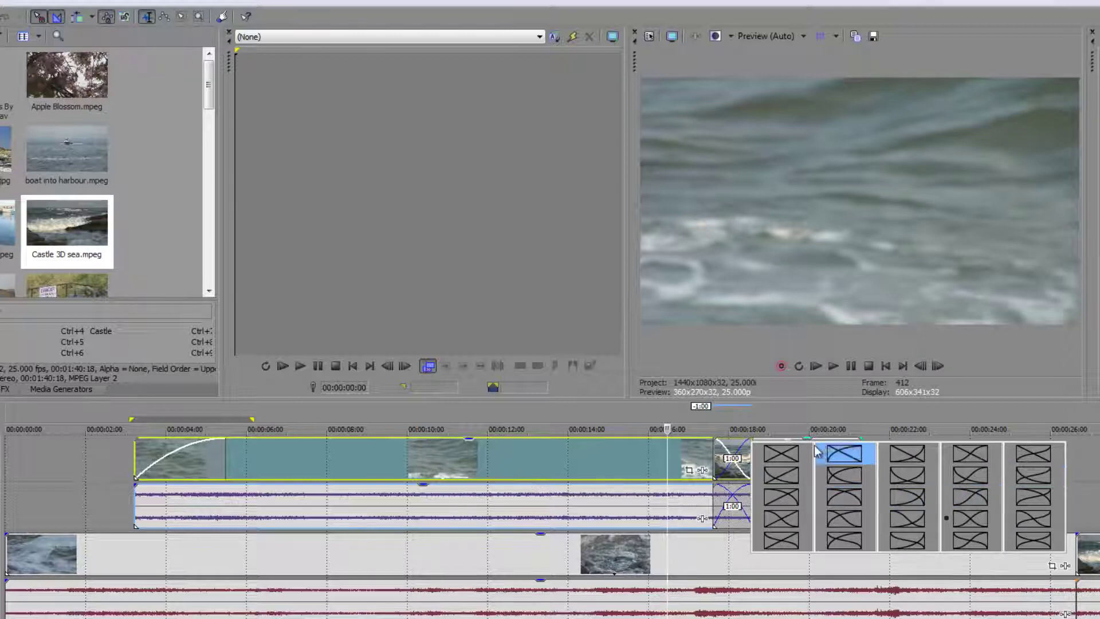
click(850, 500)
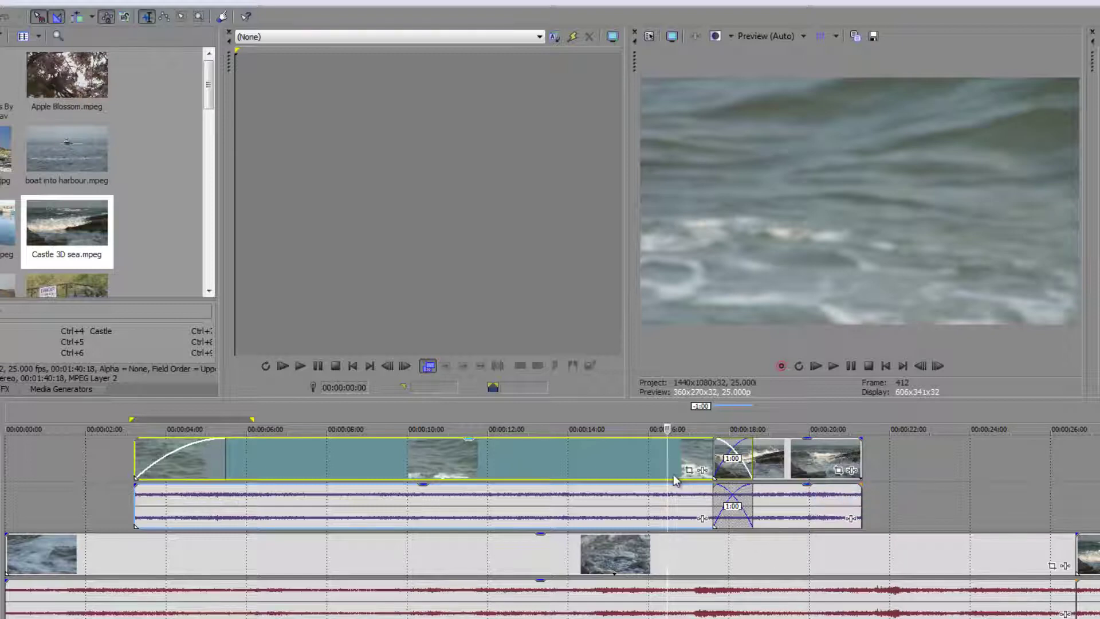
key(space)
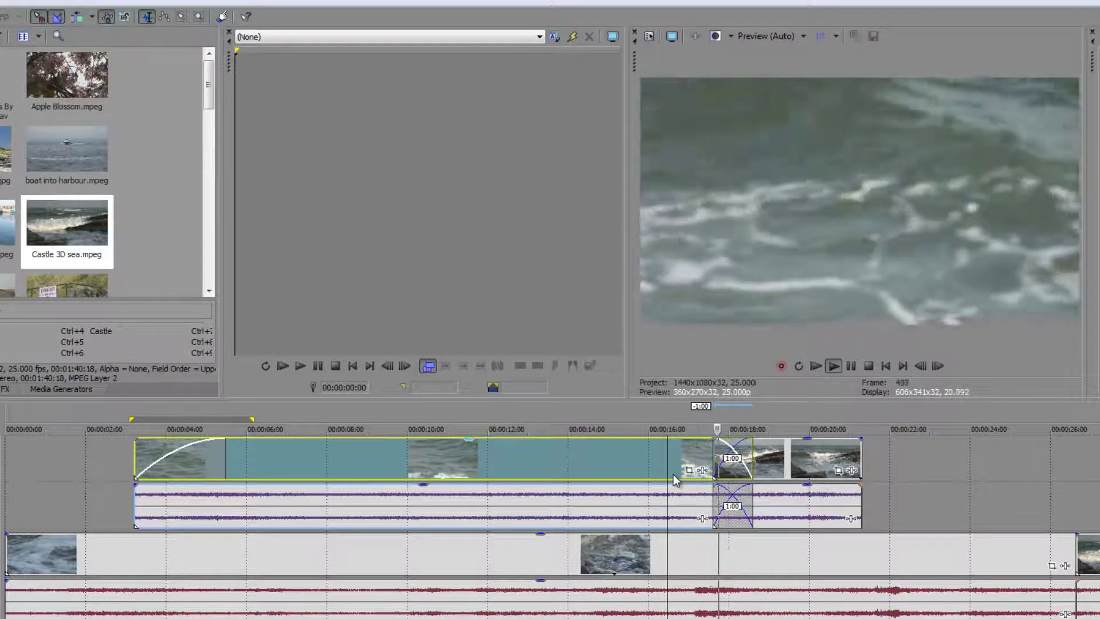
key(space)
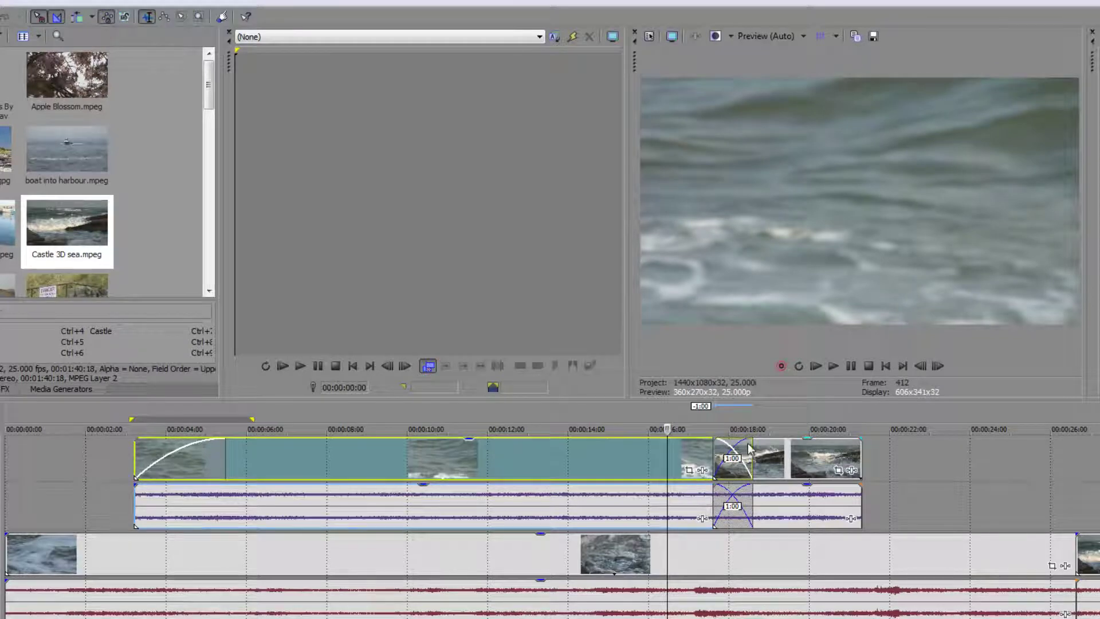
Examine the crossfade's curve choices under the rocky-wave clip's Fade Type options and at the edge of its fade
right_click(750, 448)
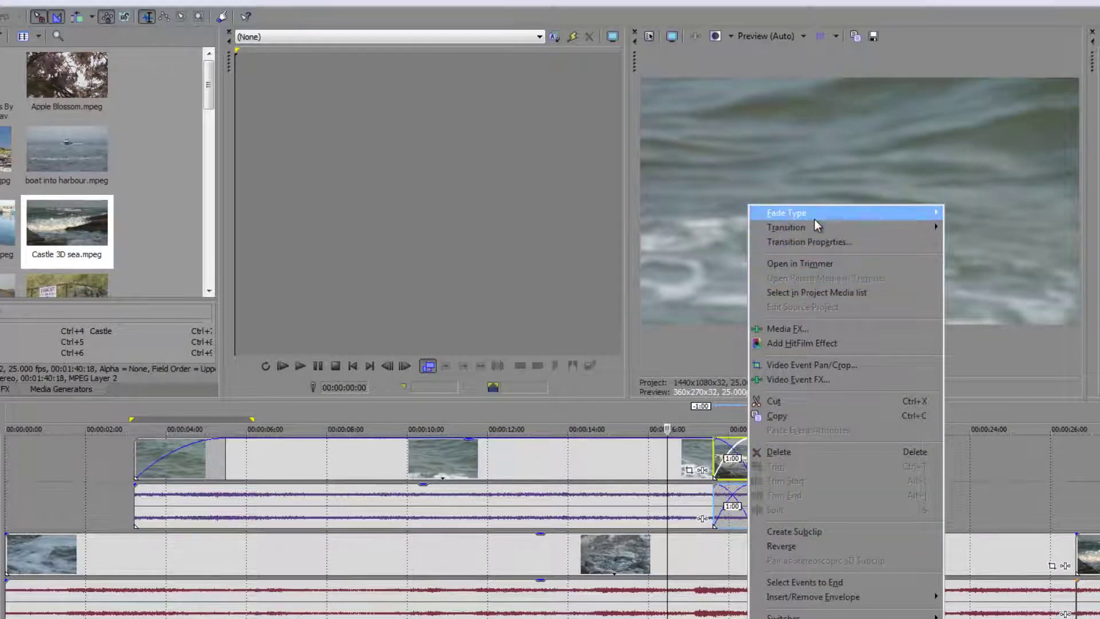
mouse_move(814, 220)
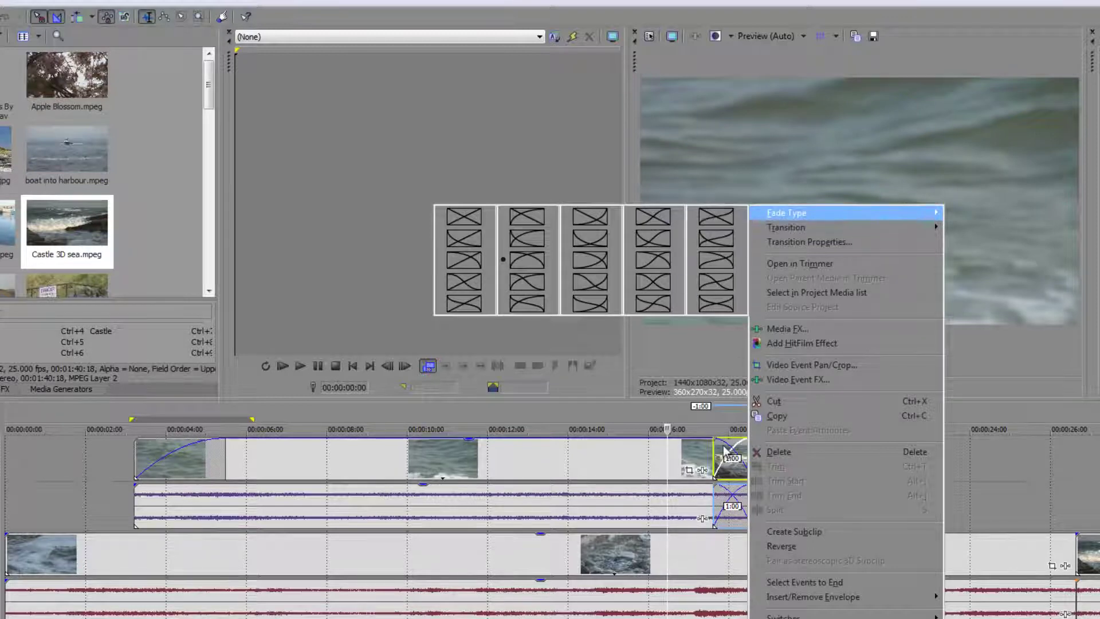
click(733, 221)
click(723, 453)
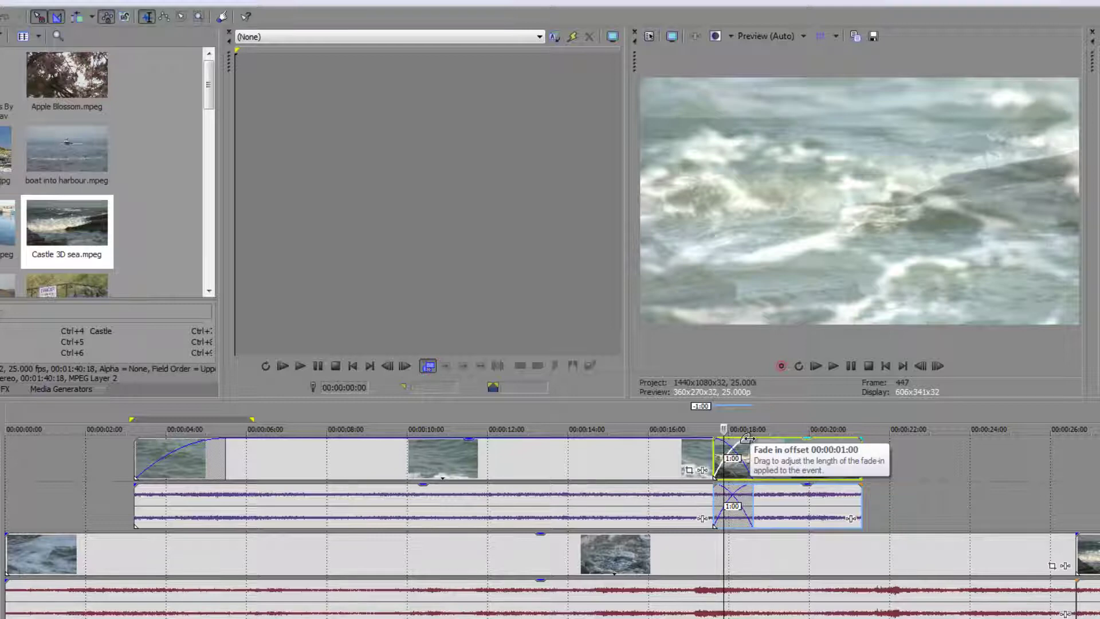
right_click(747, 439)
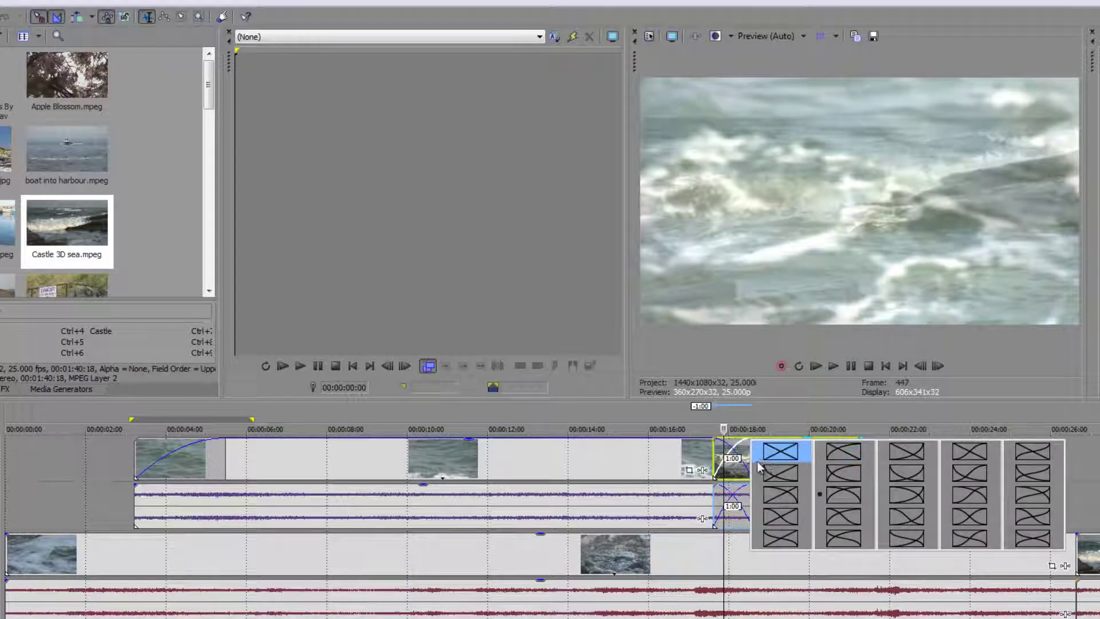
click(743, 467)
click(741, 459)
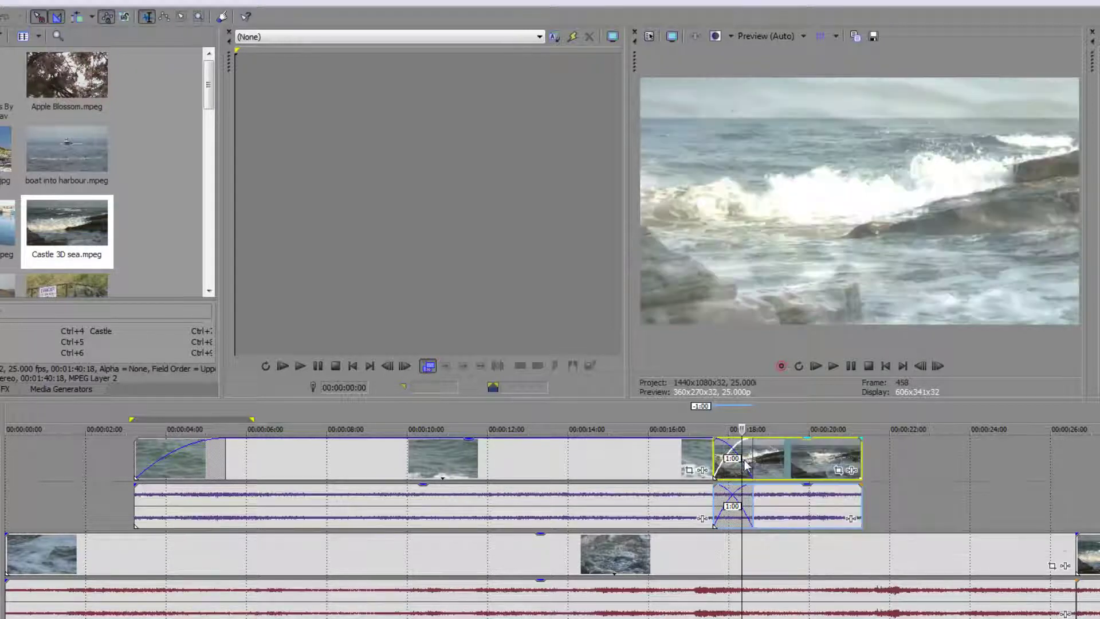
Set the crossfade between the long sea clip and the rocky-wave clip to smooth S-shaped curves using Fade Type
right_click(746, 463)
mouse_move(771, 215)
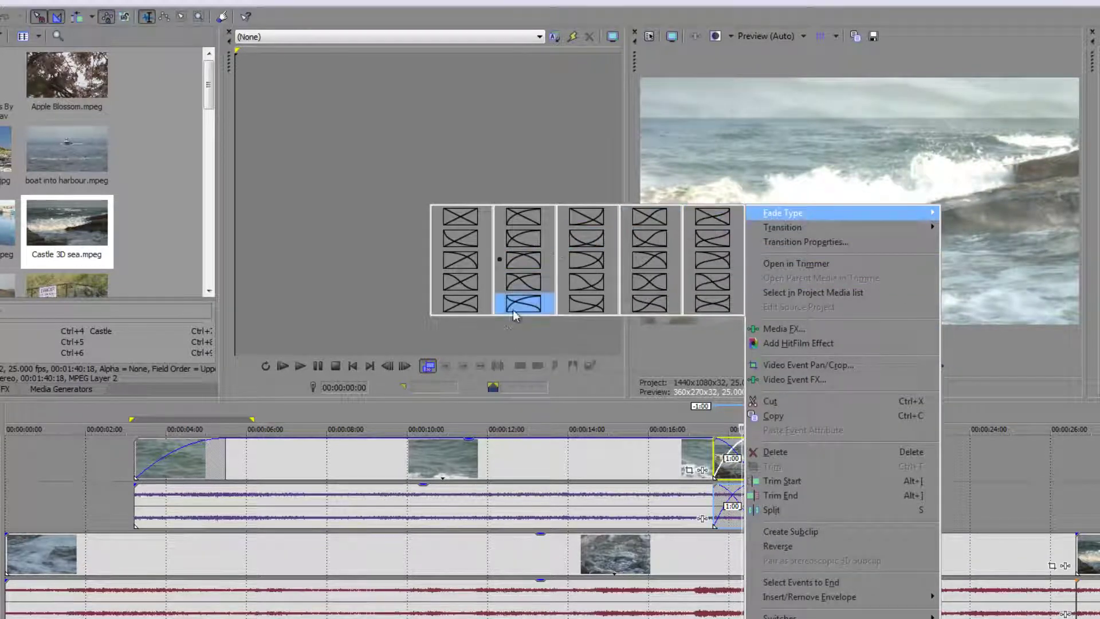
click(657, 291)
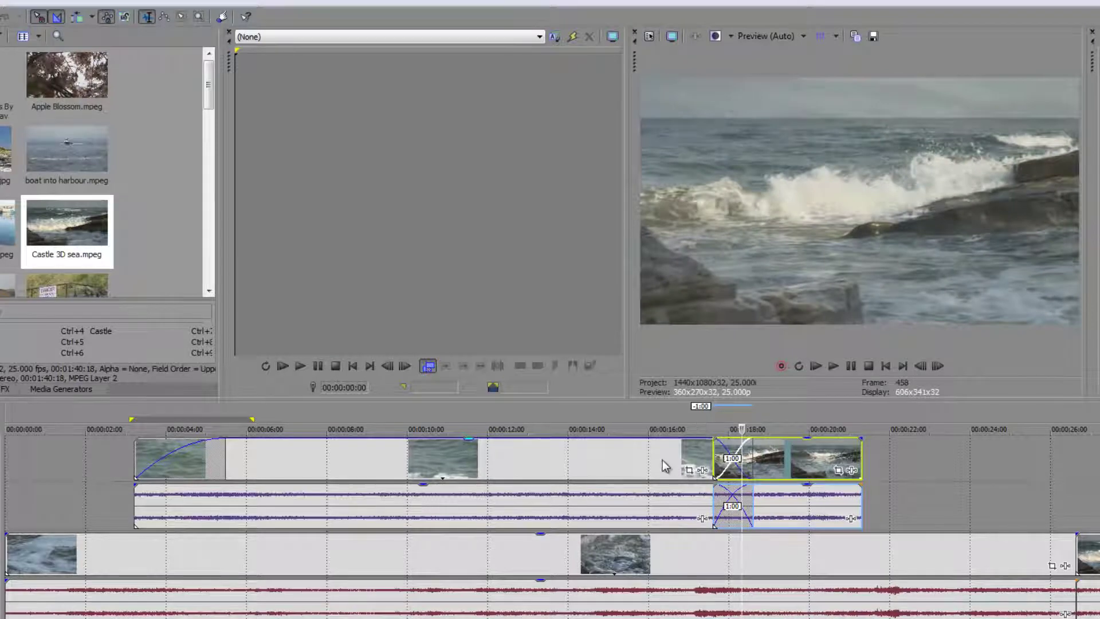
Play the S-curve crossfade between the long sea clip and the rocky-wave clip from frame 409
click(662, 465)
key(space)
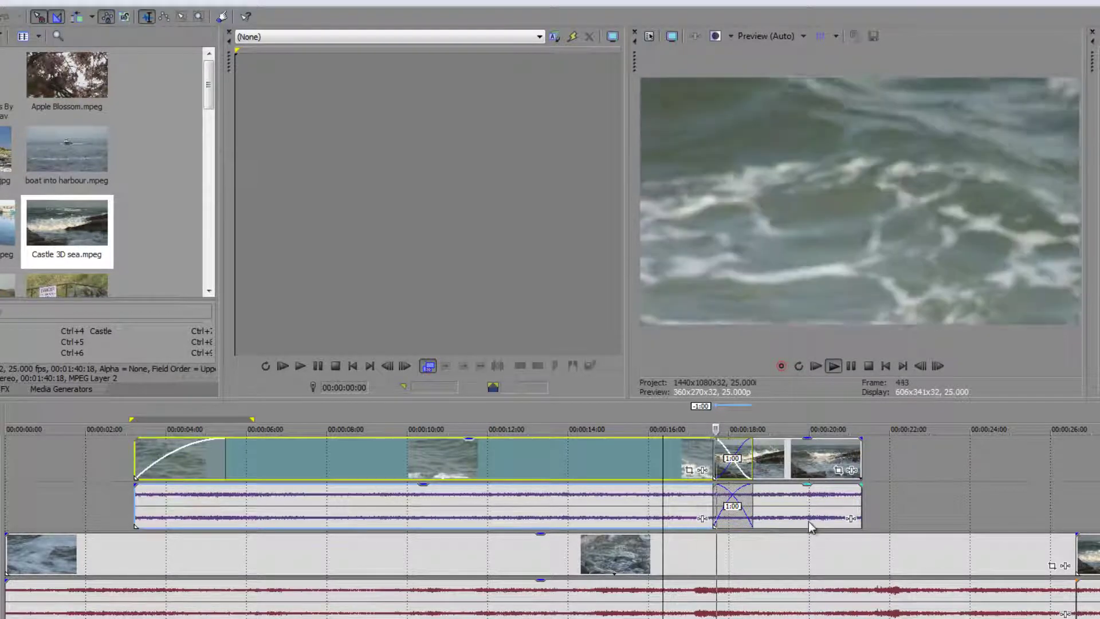
key(space)
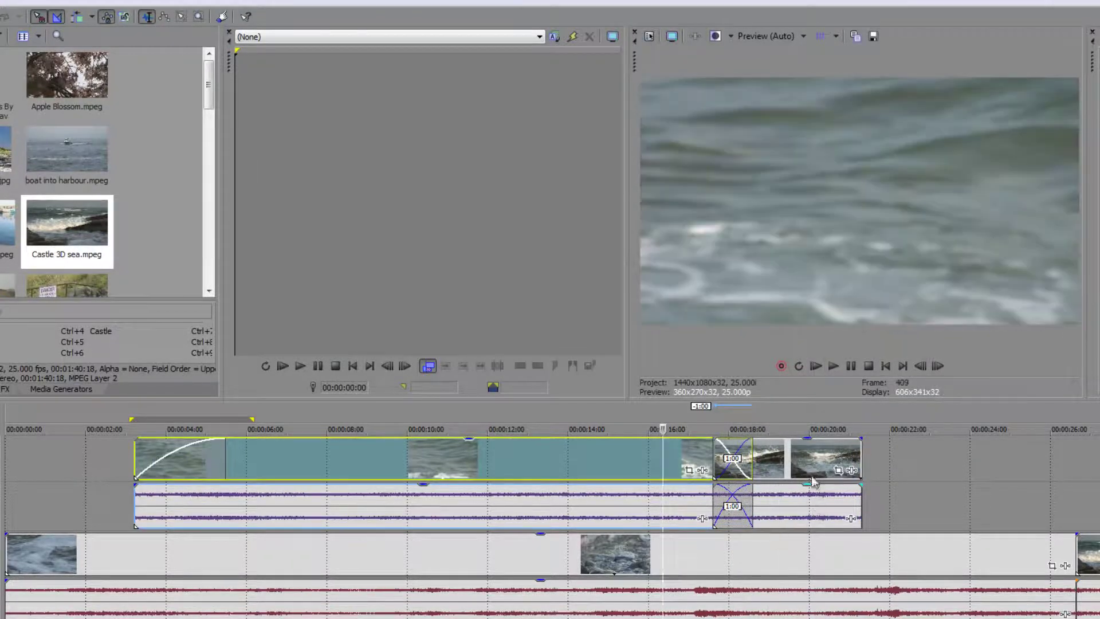
Move the rocky-wave clip over the middle of the long sea clip, starting at about 8 seconds, and play the cut into it
drag(808, 464, 427, 466)
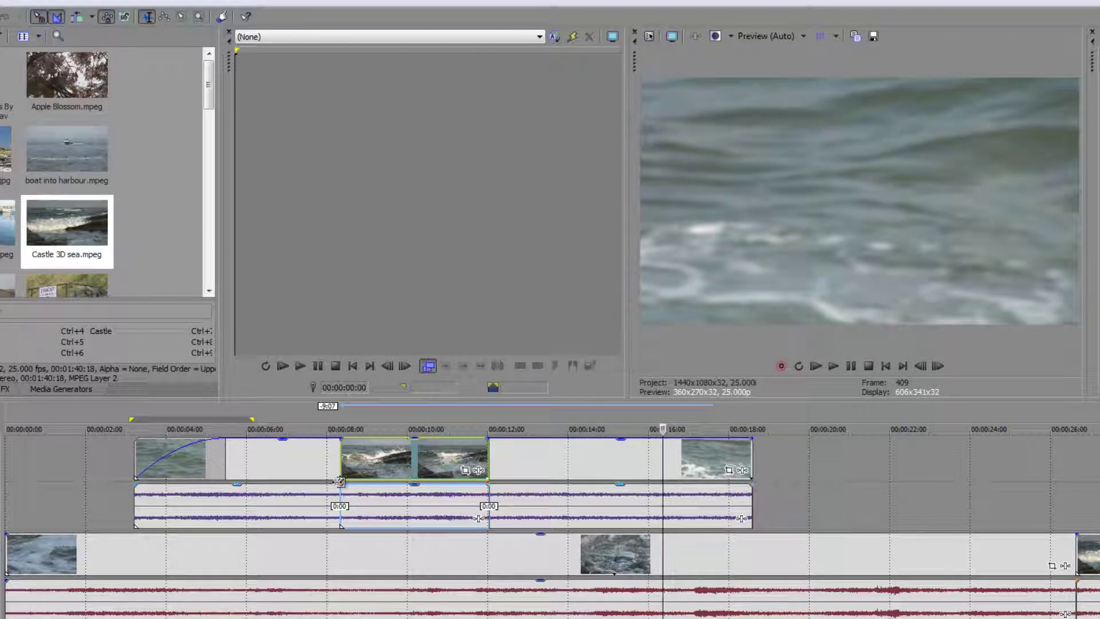
click(300, 452)
key(space)
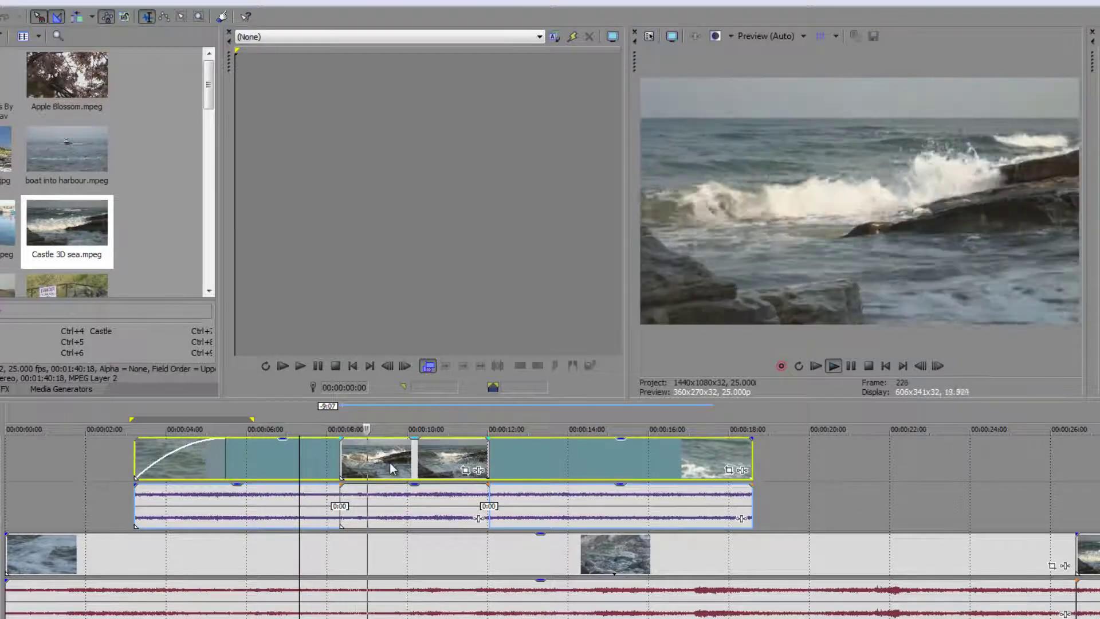
key(space)
Give the inserted rocky-wave clip a 1:05 fade-in over the sea clip and play the transition
drag(342, 439, 381, 448)
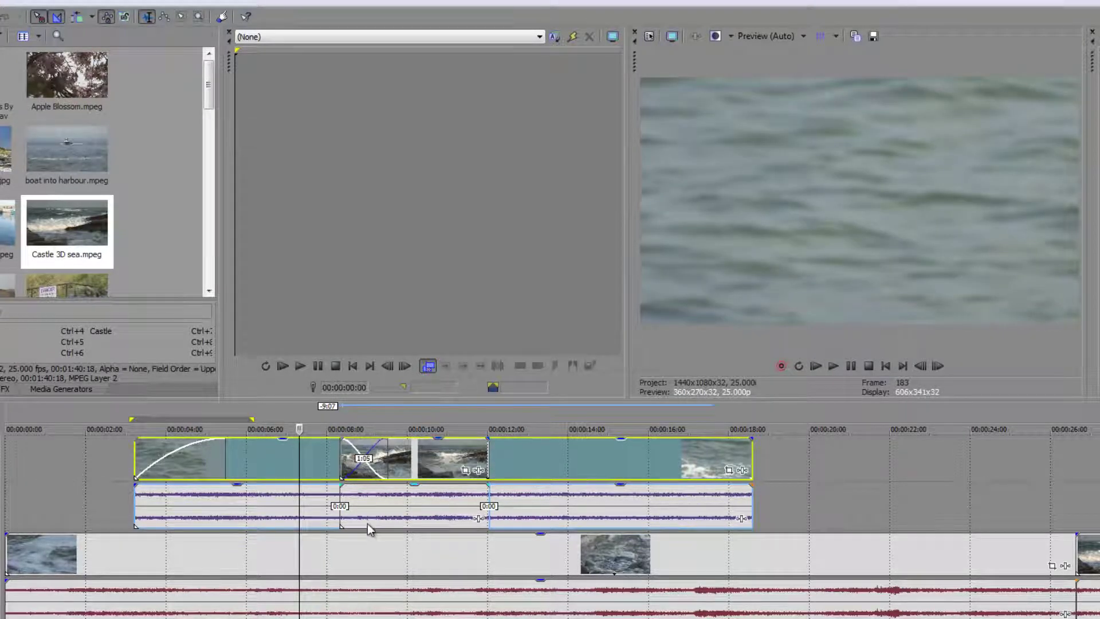
key(space)
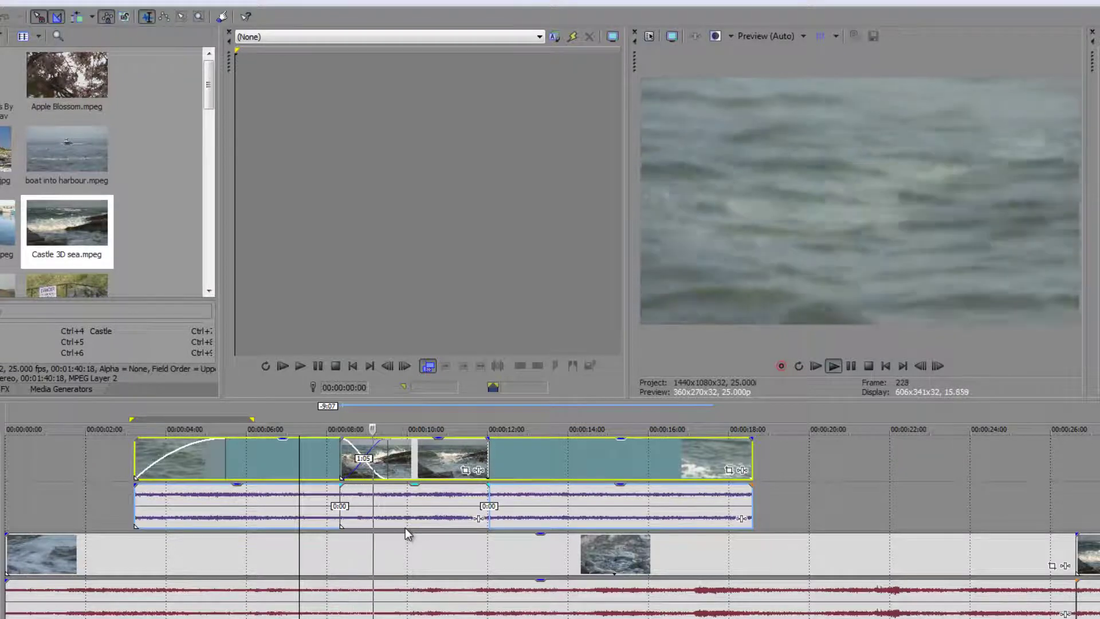
key(space)
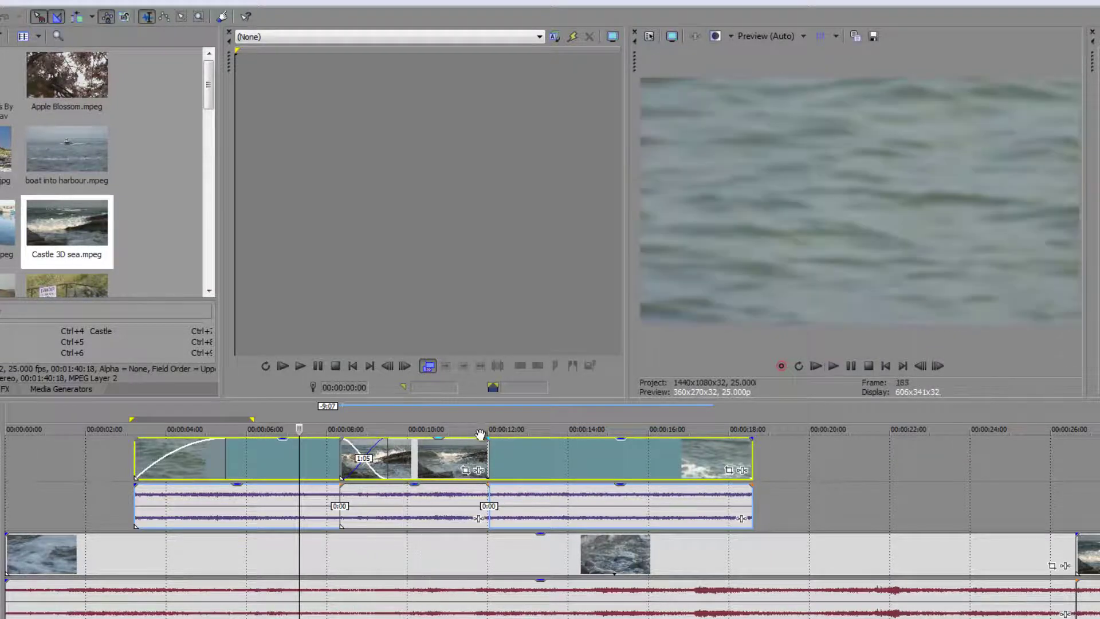
Give the inserted rocky-wave clip a 1:05 fade-out back to the sea clip and play it through
drag(490, 438, 439, 438)
key(space)
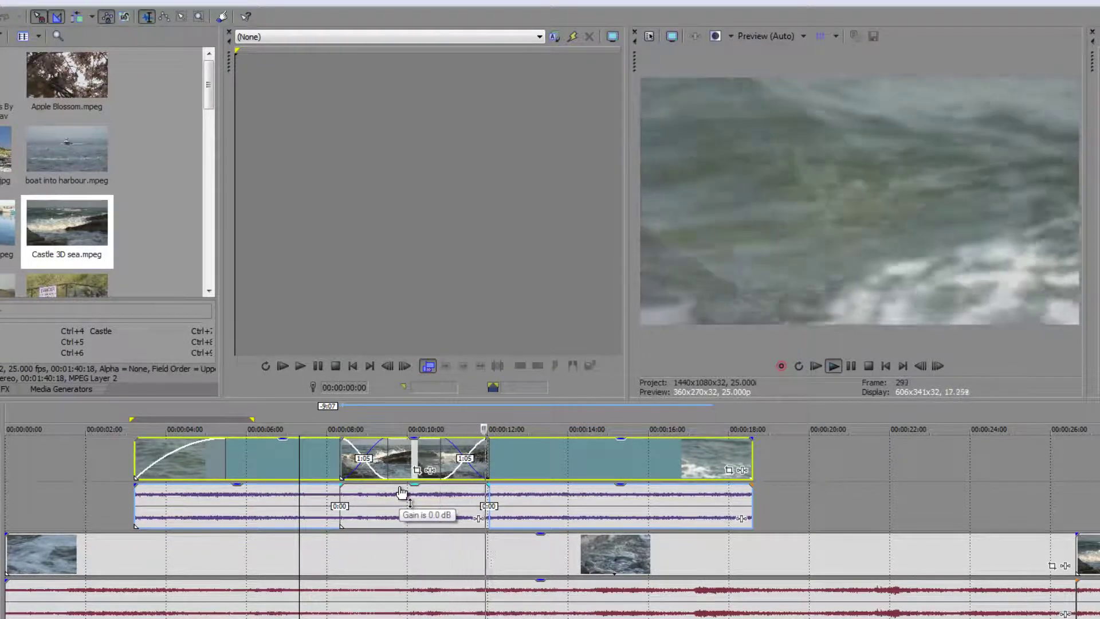
key(space)
Return the rocky-wave clip to the end of the long sea clip, removing its added fades and restoring the 1:00 overlap
drag(425, 462, 839, 471)
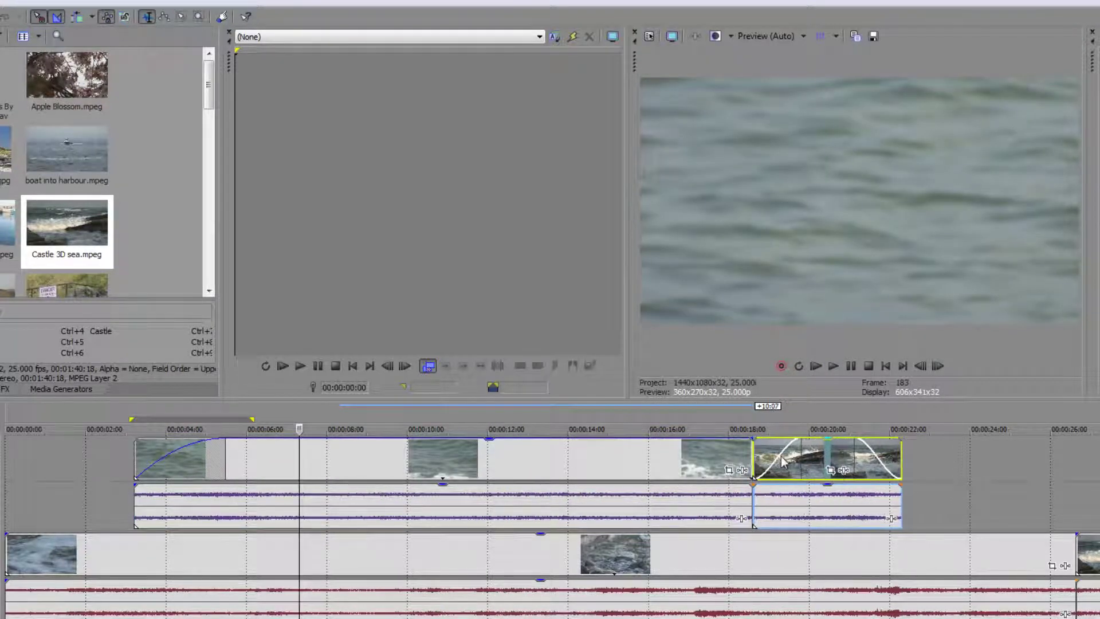
drag(803, 445, 755, 445)
drag(857, 438, 801, 457)
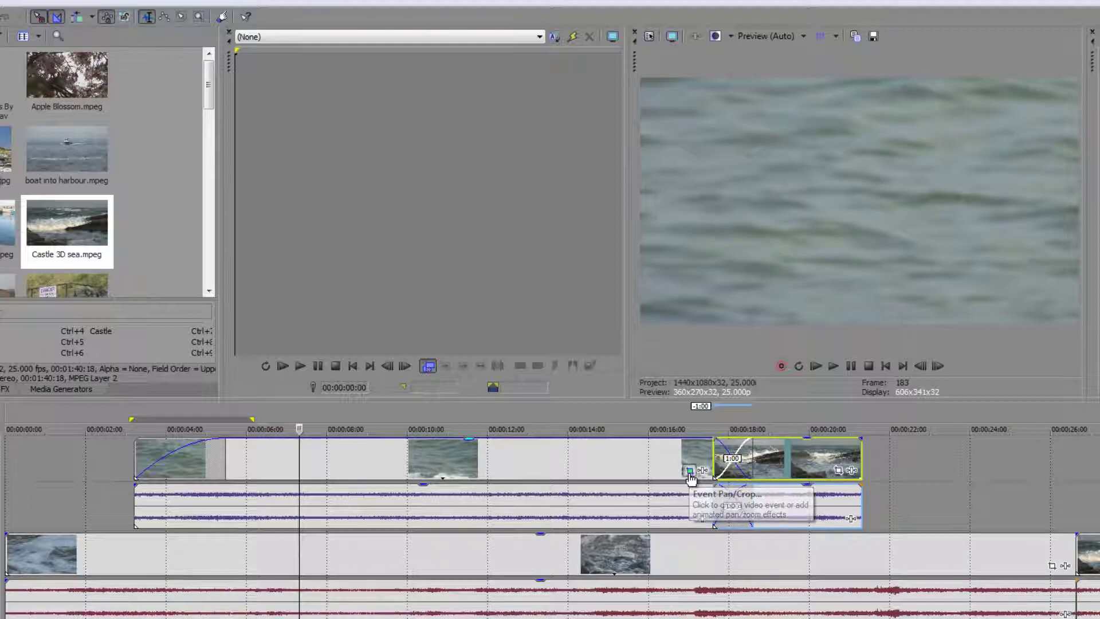
Open Event Pan/Crop for the long sea clip and switch its window between floating and docked
click(689, 470)
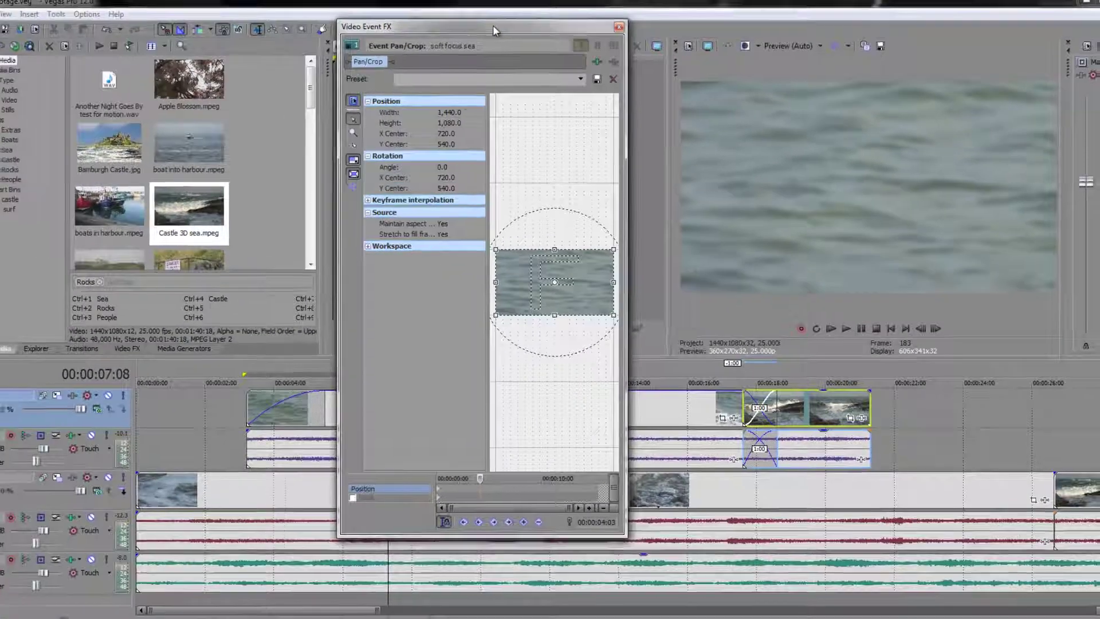
double_click(474, 13)
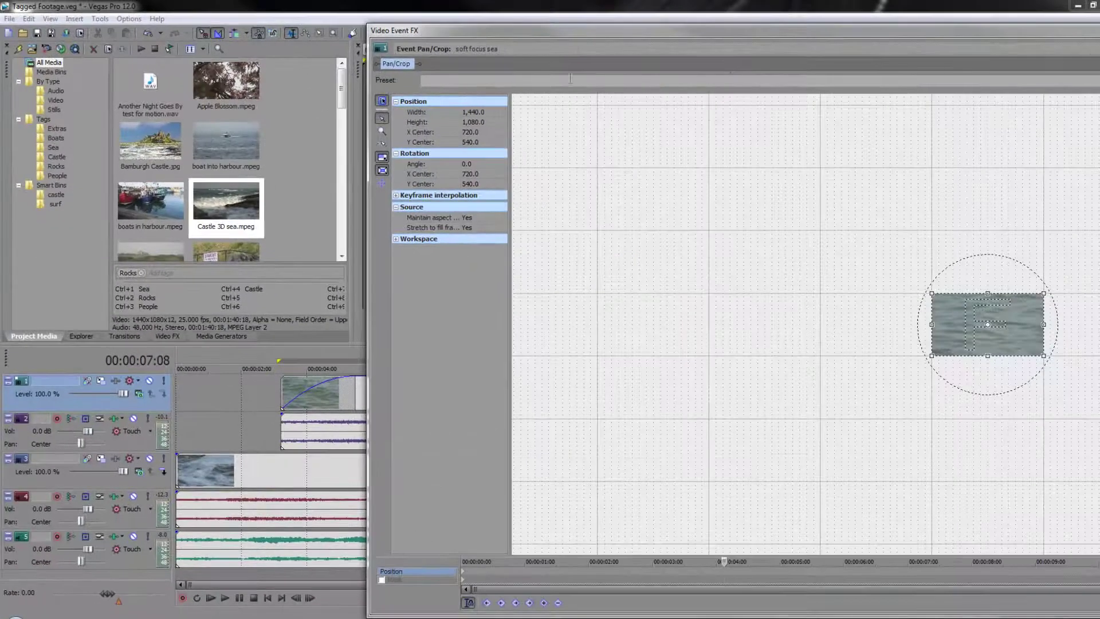
double_click(769, 33)
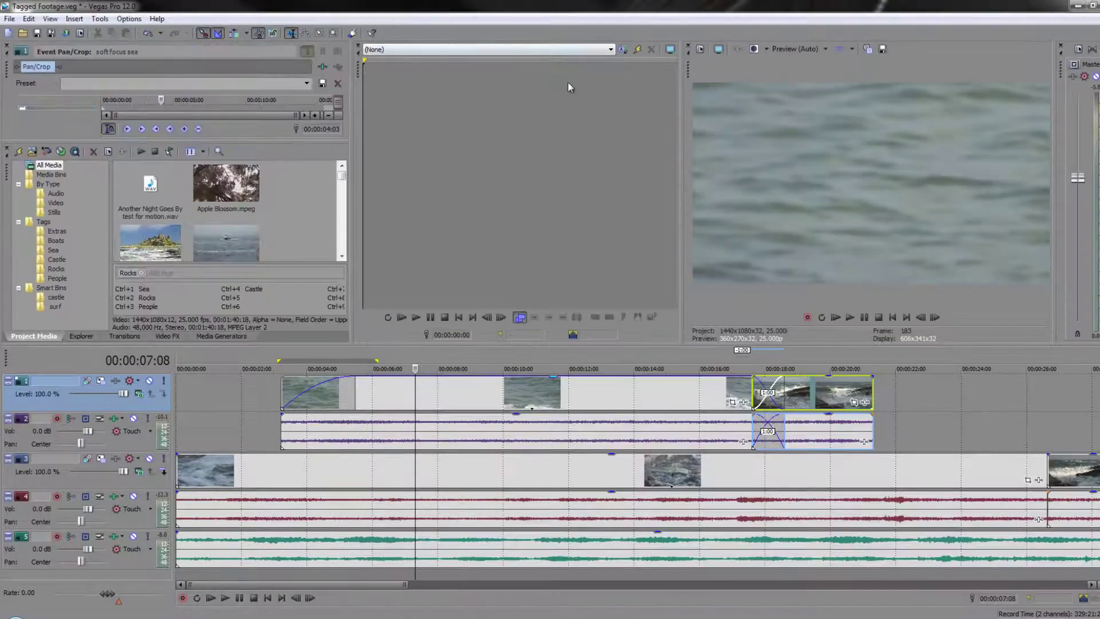
double_click(8, 73)
double_click(214, 80)
double_click(95, 64)
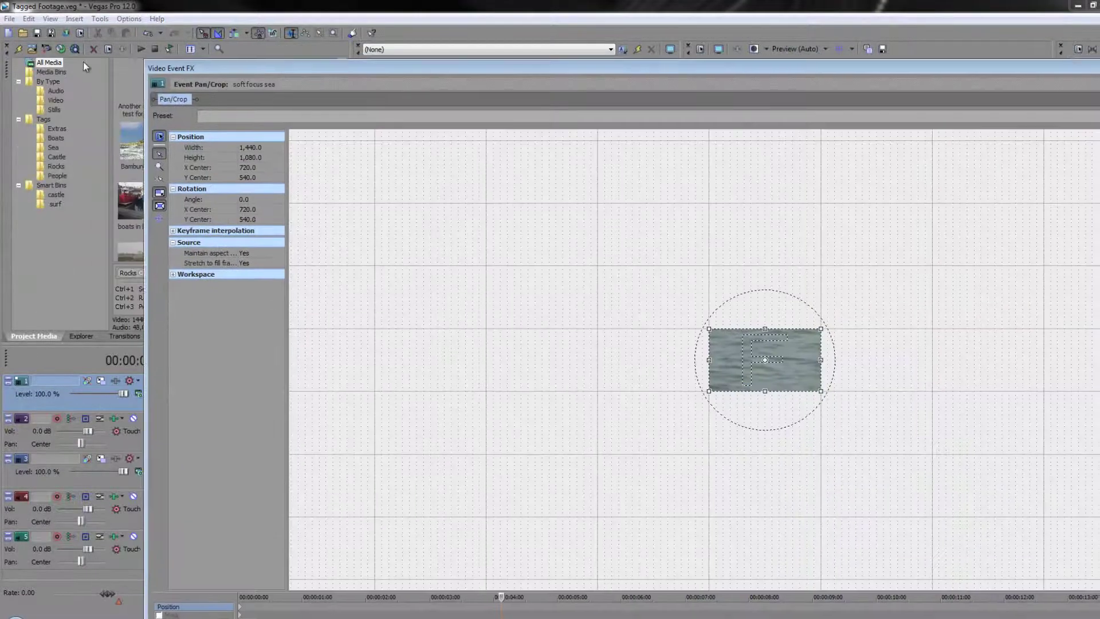
Shrink the floating Event Pan/Crop window to a compact size, dock it beside the project media and detach it again
drag(21, 60, 1, 55)
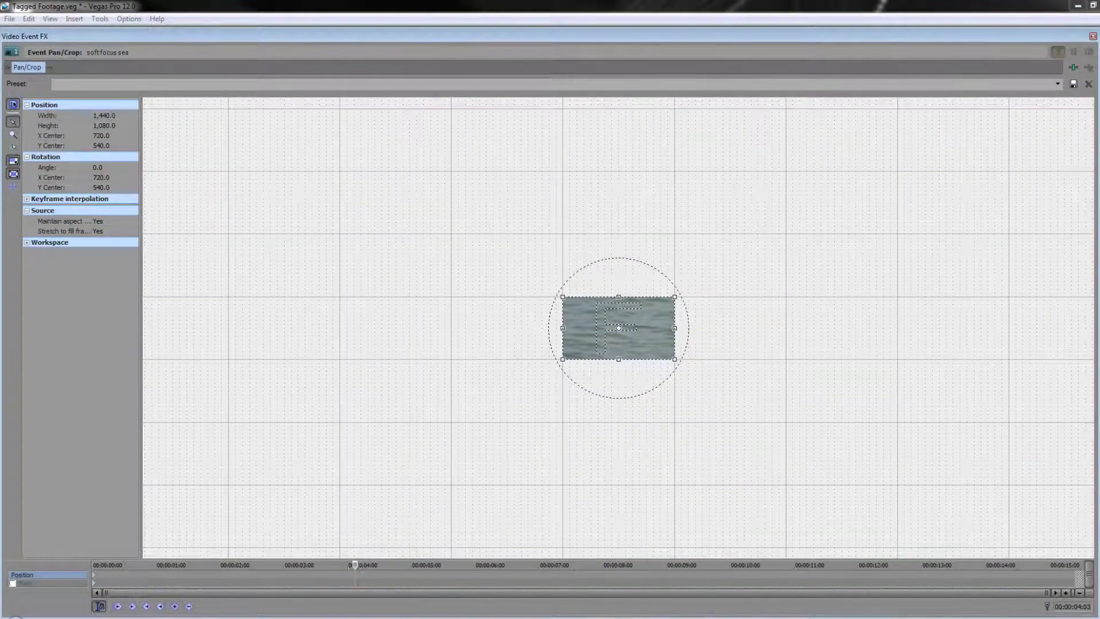
drag(1096, 616, 474, 393)
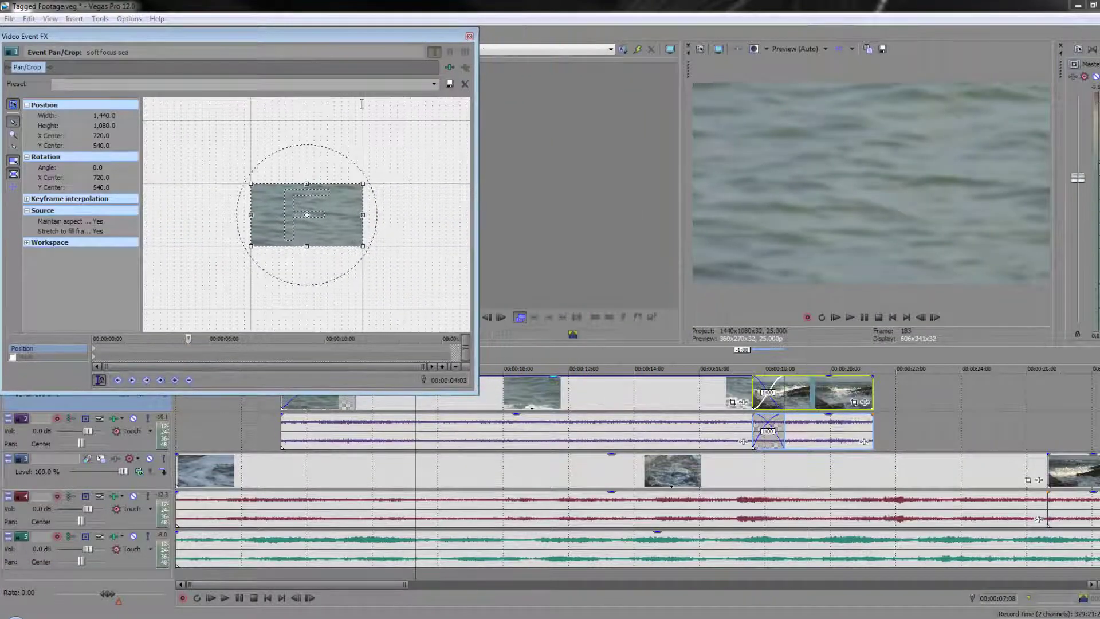
double_click(359, 37)
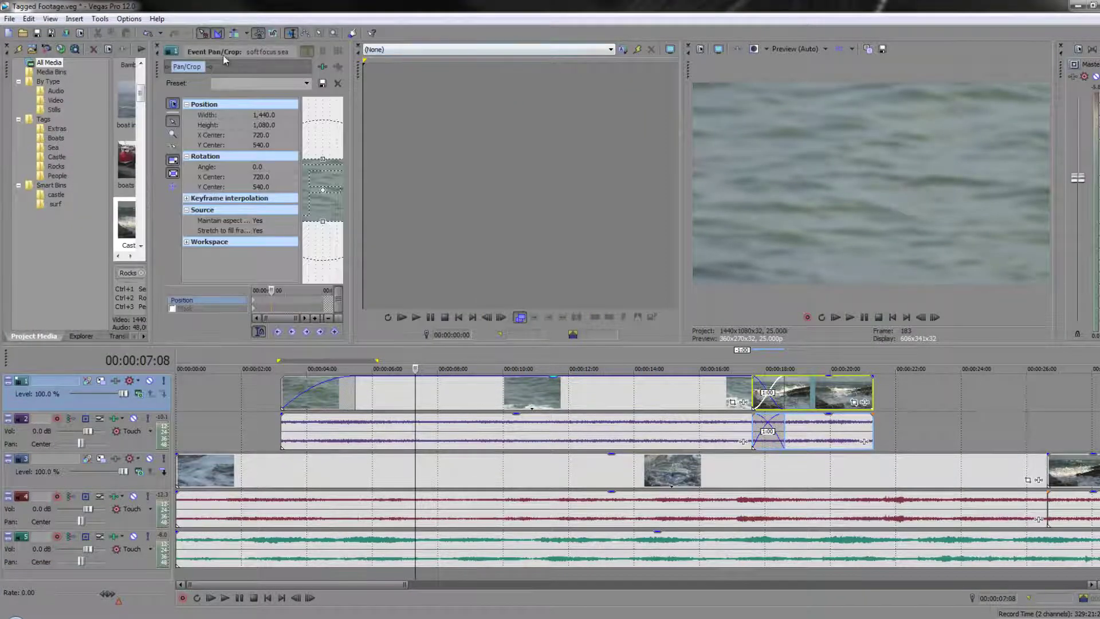
drag(160, 72, 308, 54)
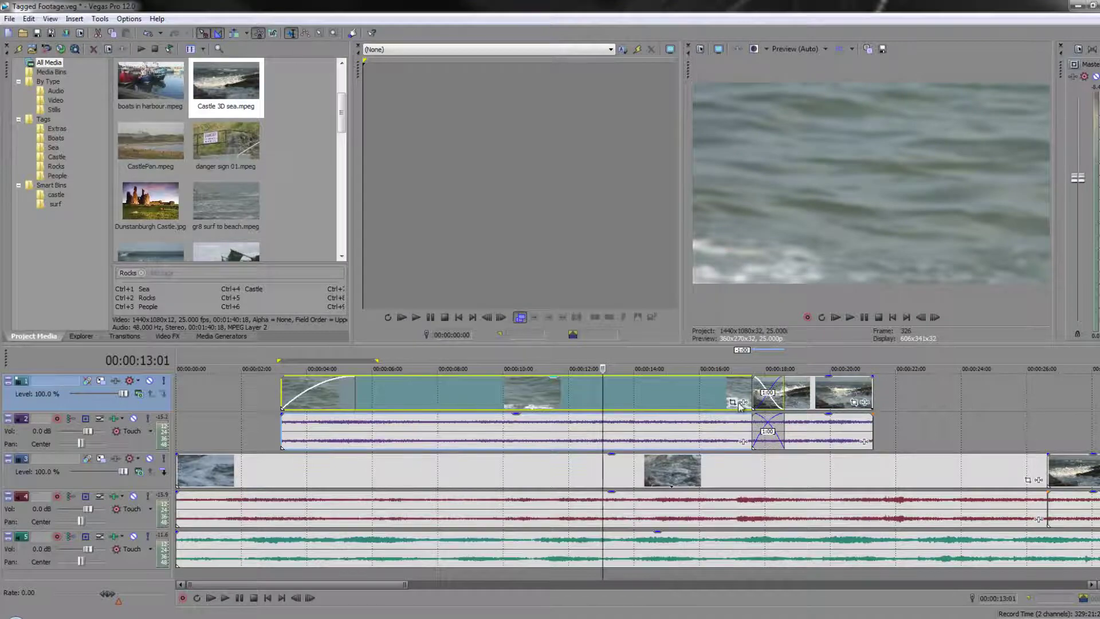
Add the Sony Black and White effect to the long sea clip through its Event FX
click(742, 402)
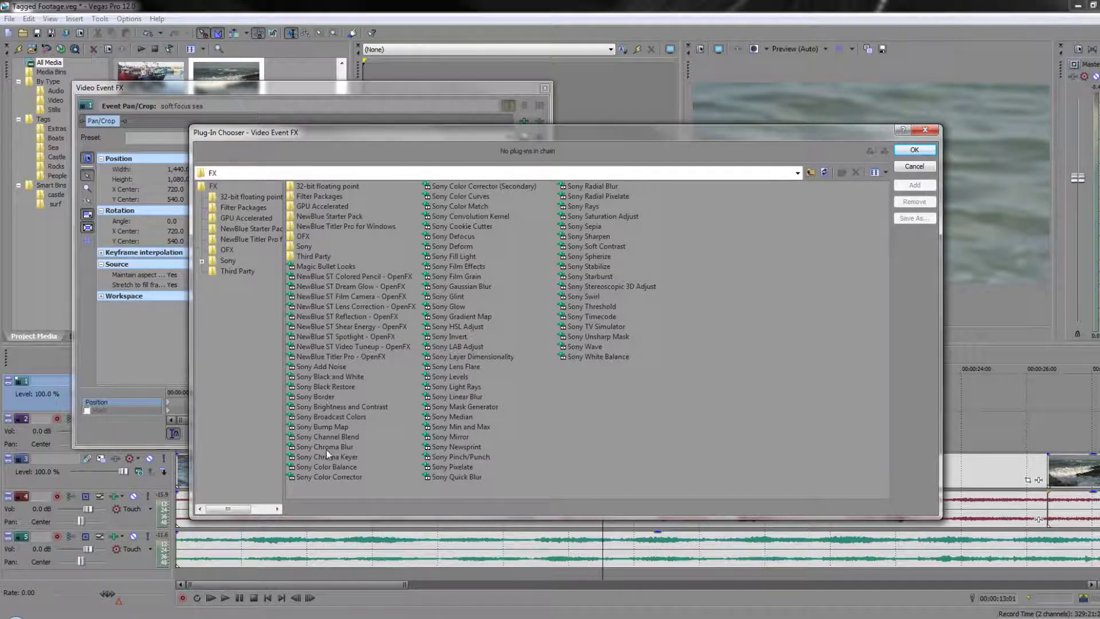
click(339, 377)
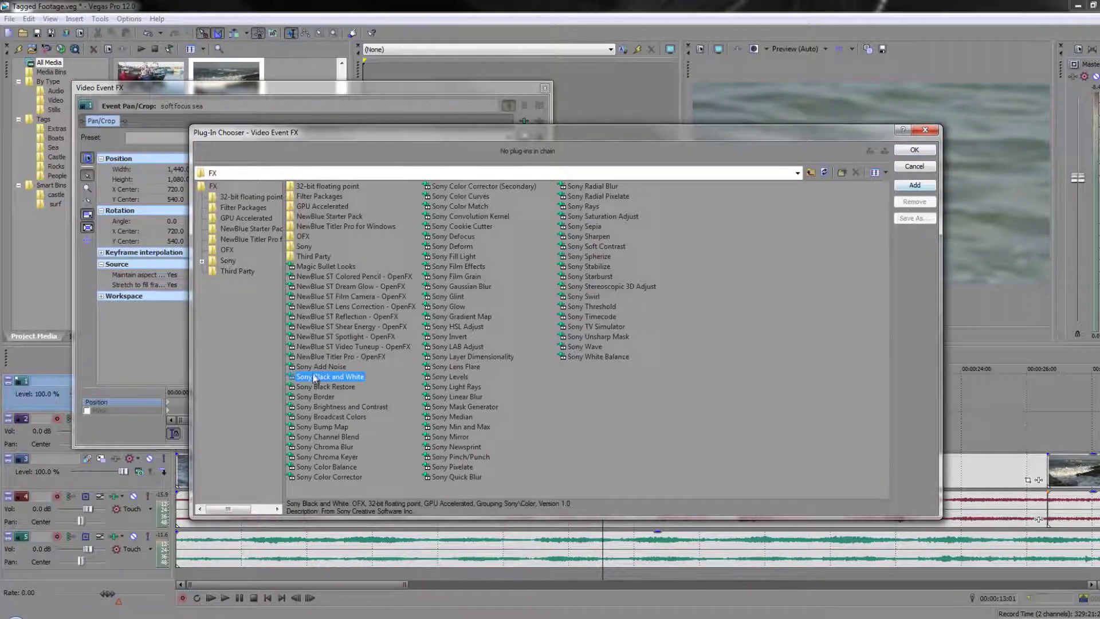
double_click(314, 378)
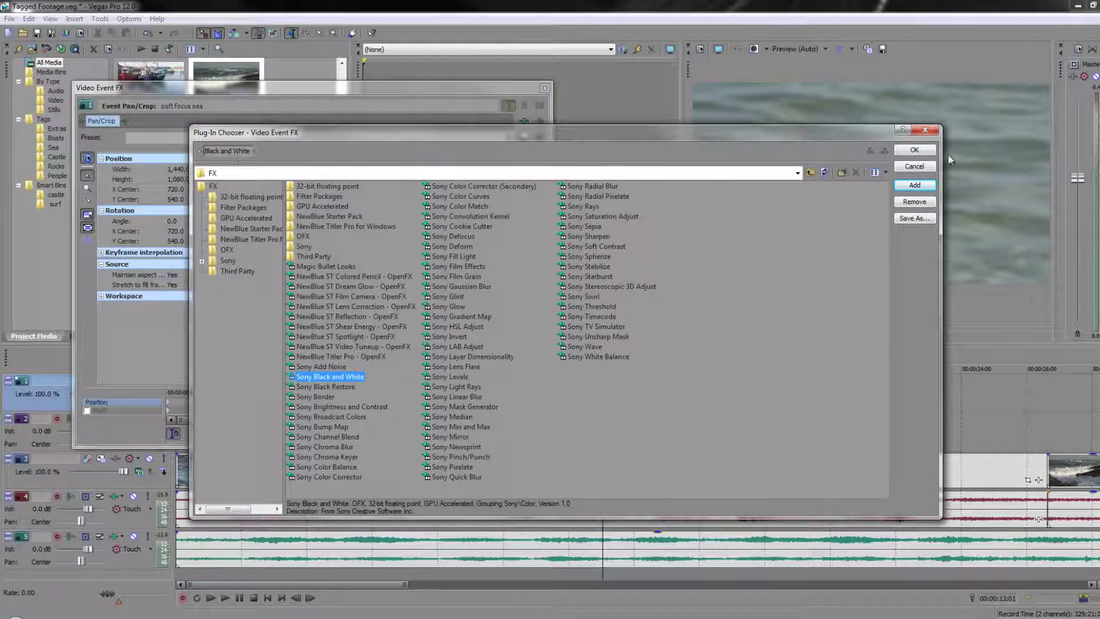
click(914, 150)
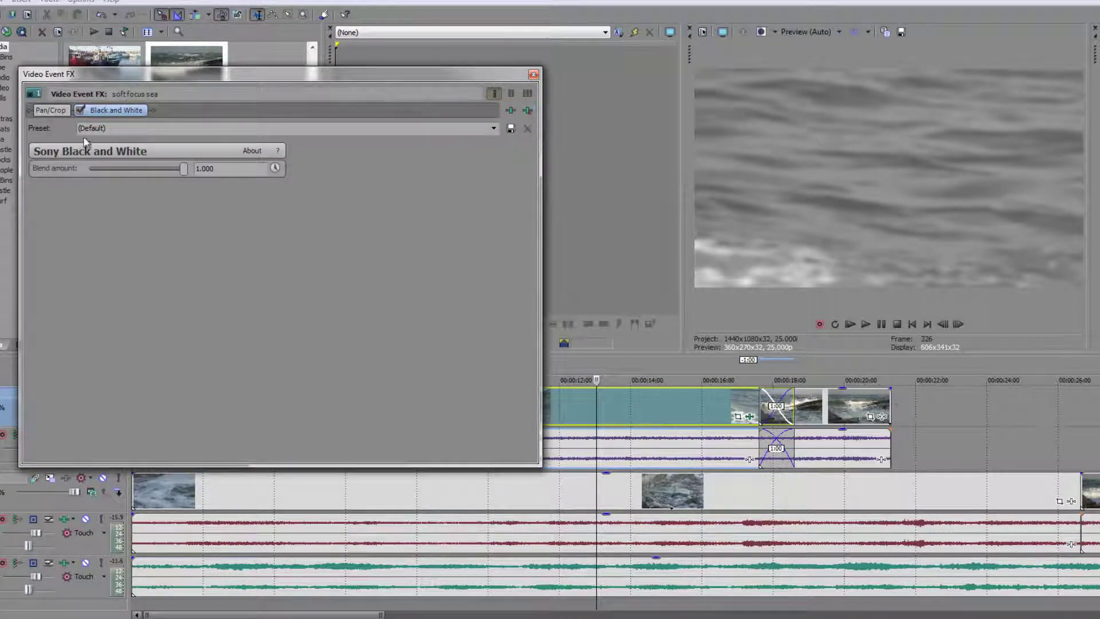
Test the Black and White effect's bypass and blend amount, and remove the effect from the long sea clip
click(82, 110)
drag(182, 170, 210, 179)
click(527, 110)
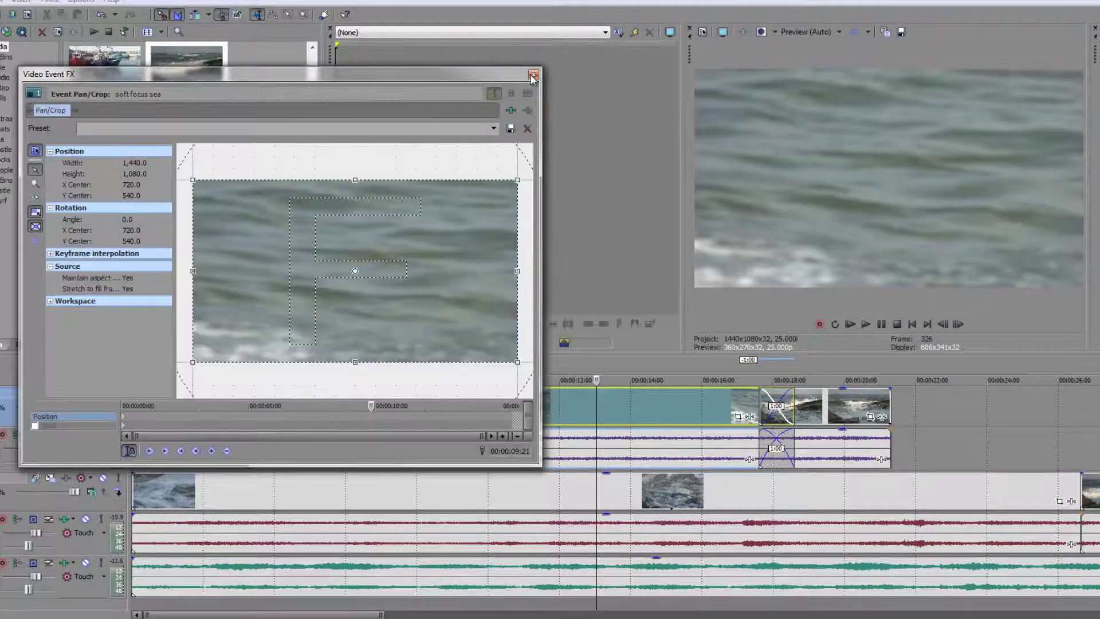
click(533, 75)
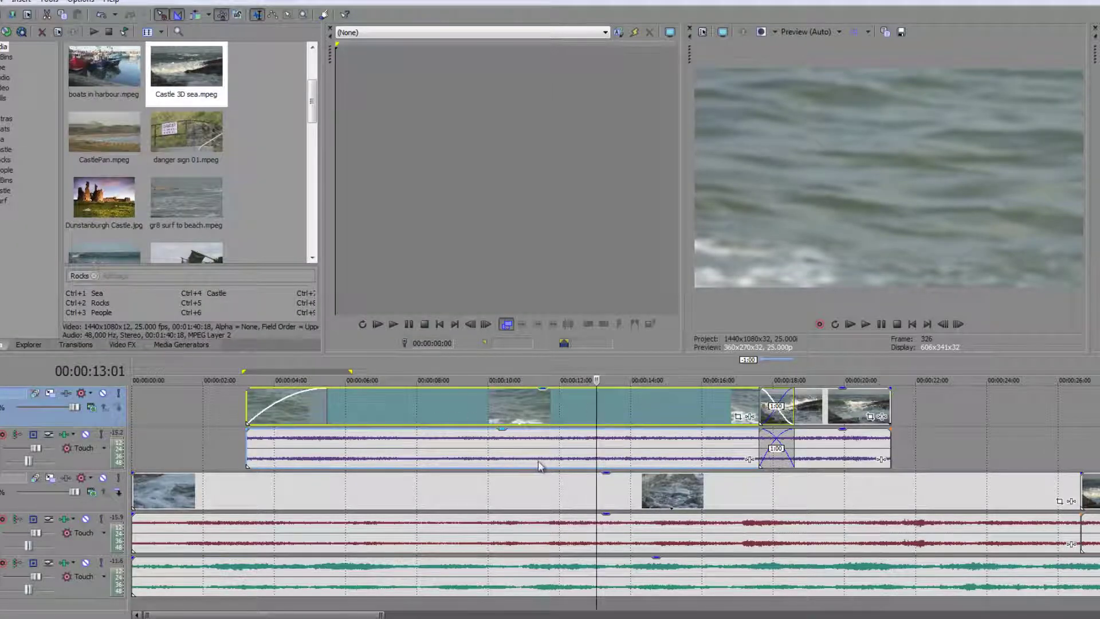
Select the long sea clip's audio event and slightly lower its gain
click(559, 456)
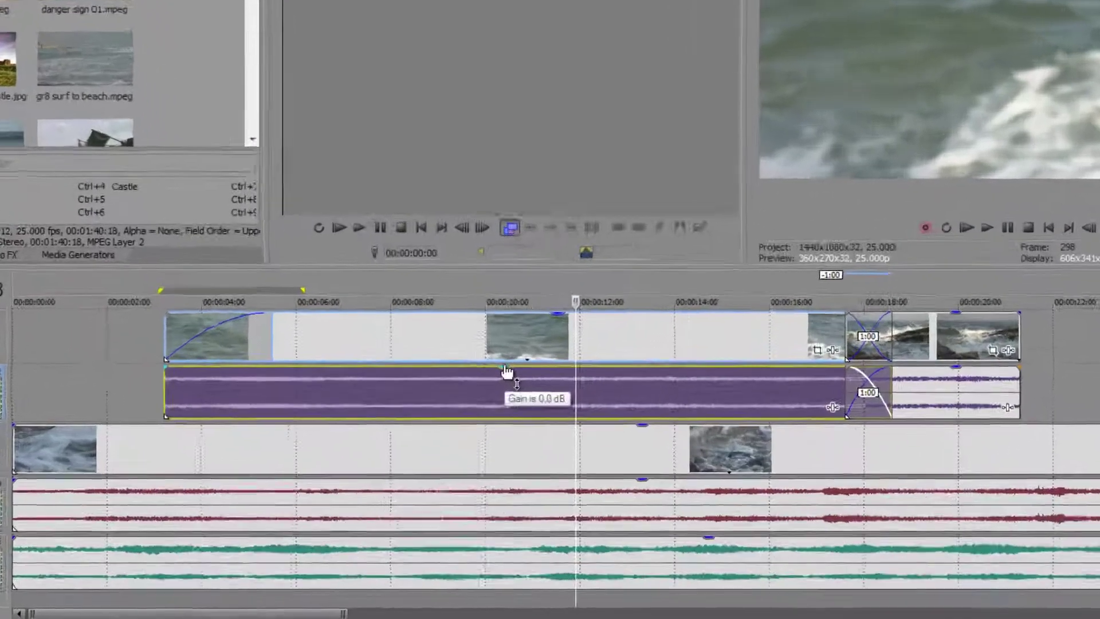
drag(504, 437, 506, 462)
mouse_move(514, 332)
mouse_down()
mouse_move(505, 285)
mouse_move(516, 341)
mouse_up()
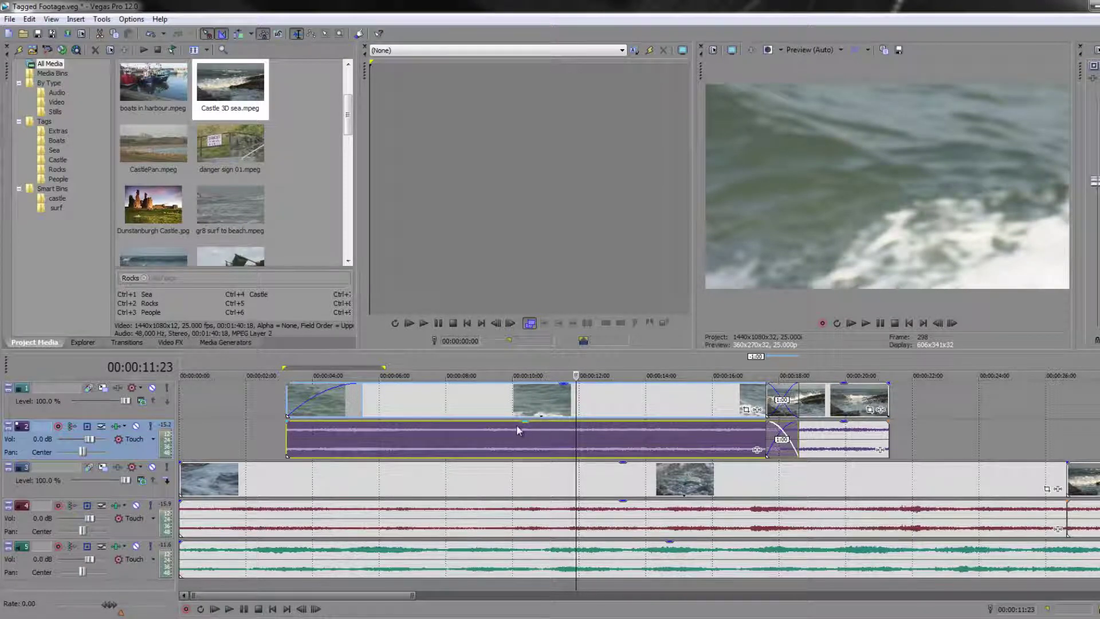
mouse_move(528, 426)
mouse_down()
mouse_move(528, 445)
mouse_move(529, 427)
mouse_up()
mouse_move(572, 383)
mouse_down()
mouse_move(567, 413)
mouse_move(567, 382)
mouse_up()
mouse_move(528, 428)
mouse_down()
mouse_move(528, 446)
mouse_move(526, 433)
mouse_up()
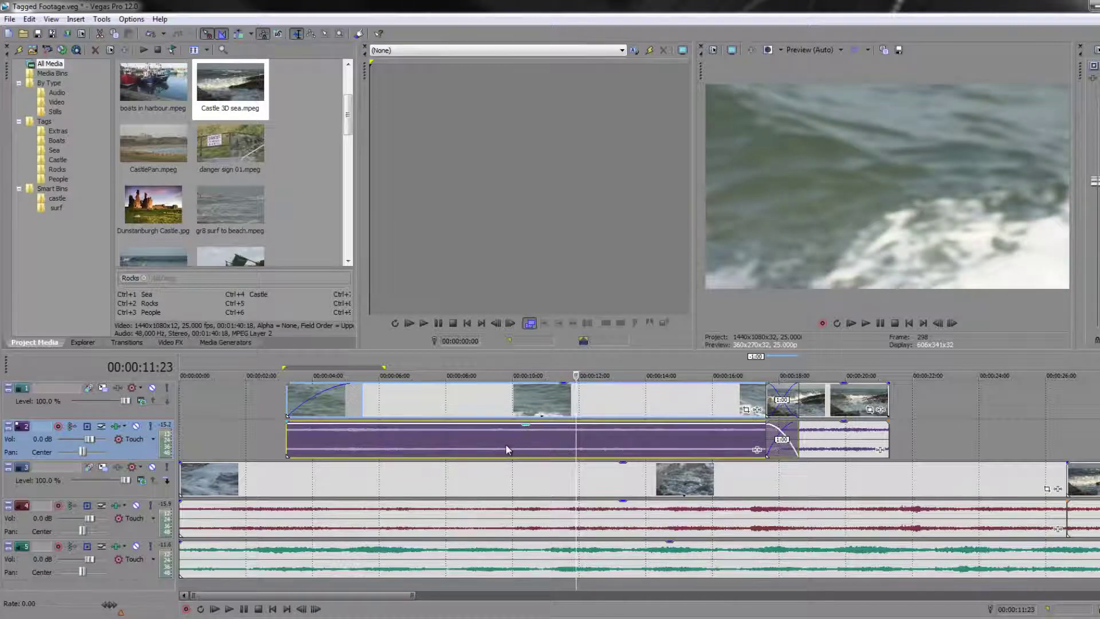